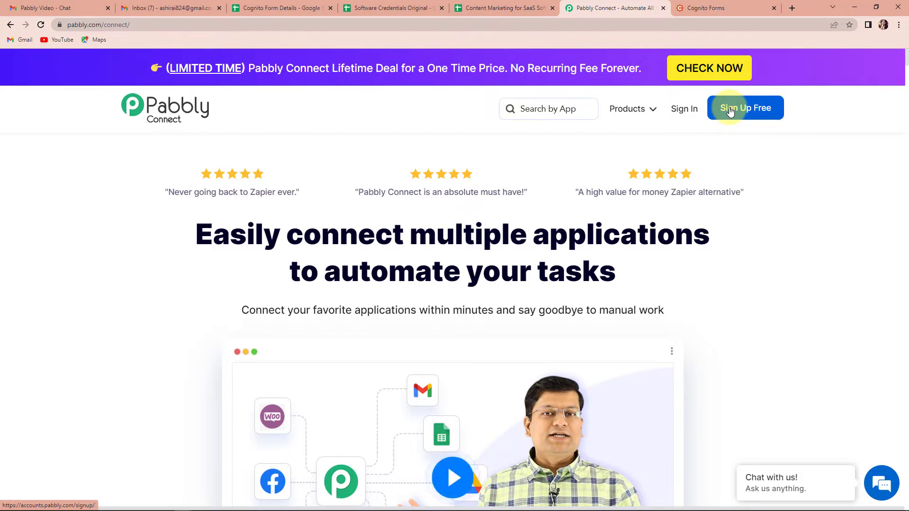
- Sign in, open Pabbly Connect and start a new workflow in the Create Workflow dialog
{"action": "left_click", "coordinate": [685, 113]}
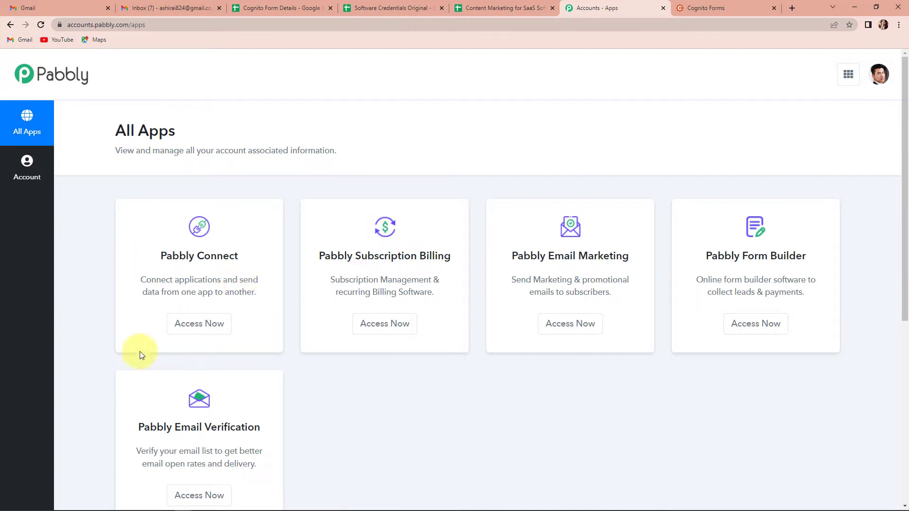
{"action": "left_click", "coordinate": [191, 325]}
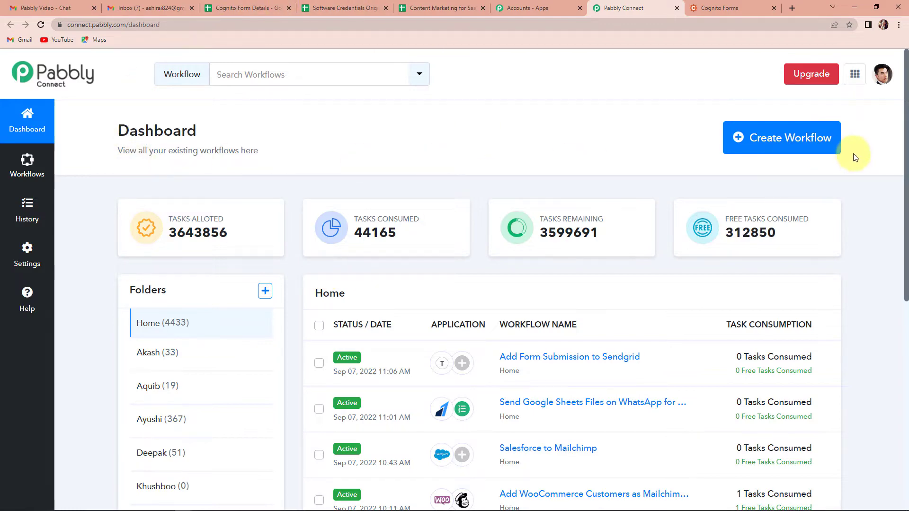
{"action": "left_click", "coordinate": [825, 142]}
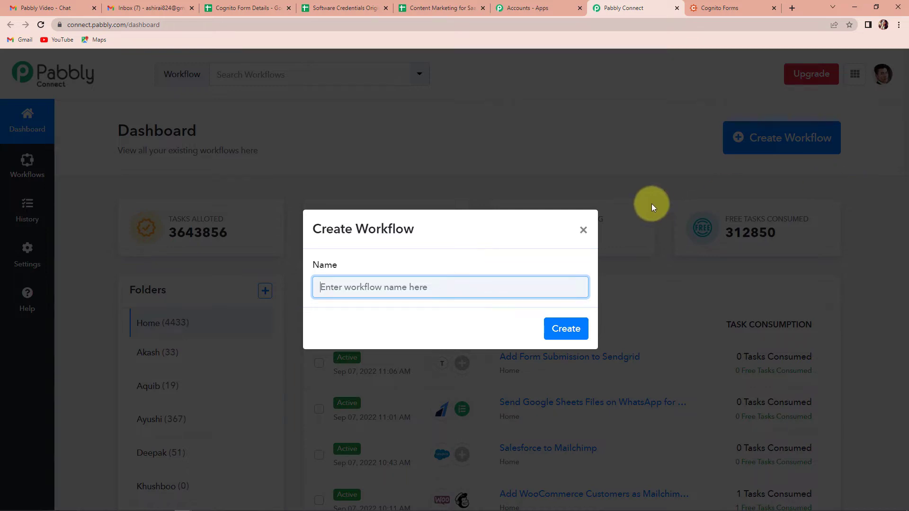
{"action": "left_click", "coordinate": [512, 287]}
- Create the workflow named 'Add New Cognito Forms Entries to Google Sheets in real-time'
{"action": "type", "text": "Add New Cognito Forms Entries to Google Sheets in real-time"}
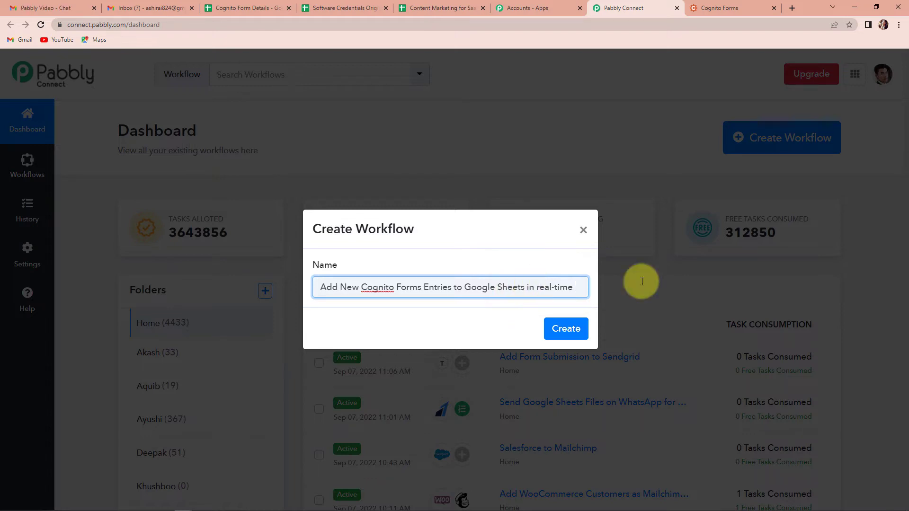
{"action": "left_click", "coordinate": [577, 332]}
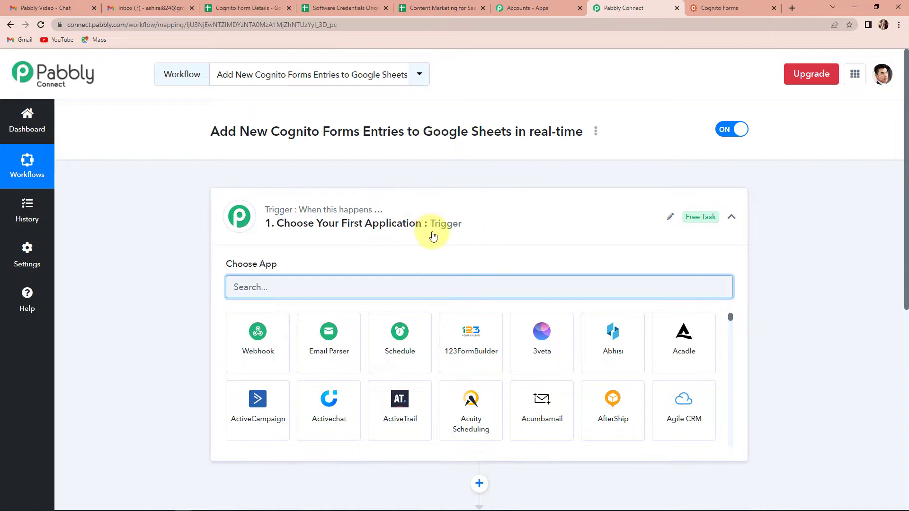
- Search the trigger apps for 'Cogni' and choose Cognito Forms
{"action": "scroll", "coordinate": [432, 265], "scroll_direction": "down", "scroll_amount": 5}
{"action": "scroll", "coordinate": [452, 326], "scroll_direction": "up", "scroll_amount": 2}
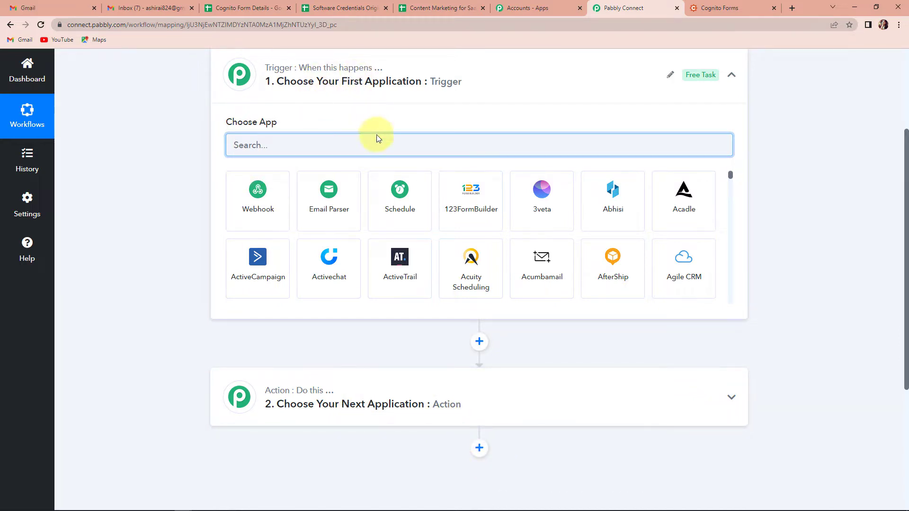
{"action": "scroll", "coordinate": [375, 142], "scroll_direction": "up", "scroll_amount": 3}
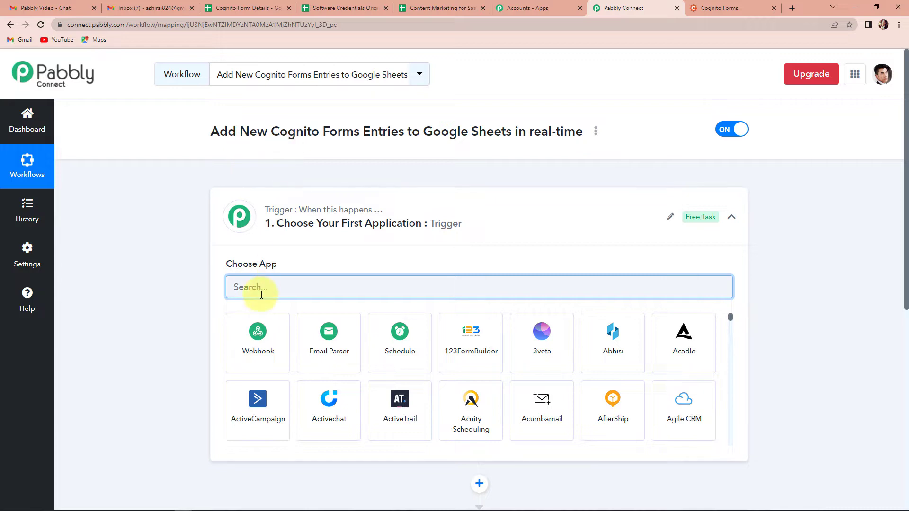
{"action": "type", "text": "Cognito"}
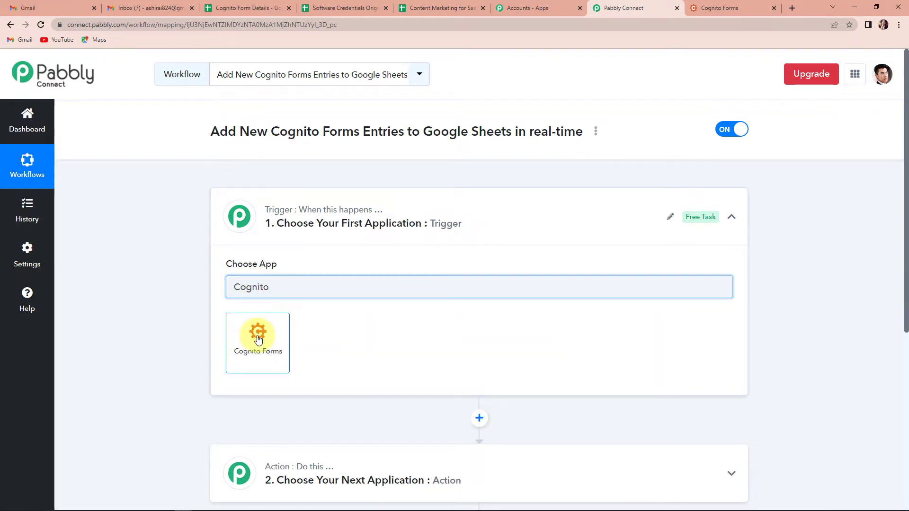
{"action": "left_click", "coordinate": [257, 337]}
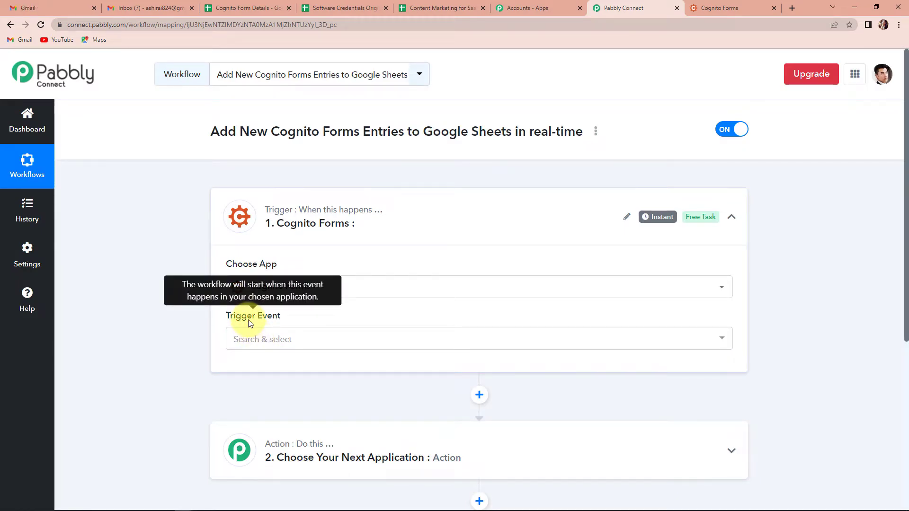
- Set the trigger event to New Entry, copy its webhook URL, and switch to Cognito Forms
{"action": "left_click", "coordinate": [261, 342]}
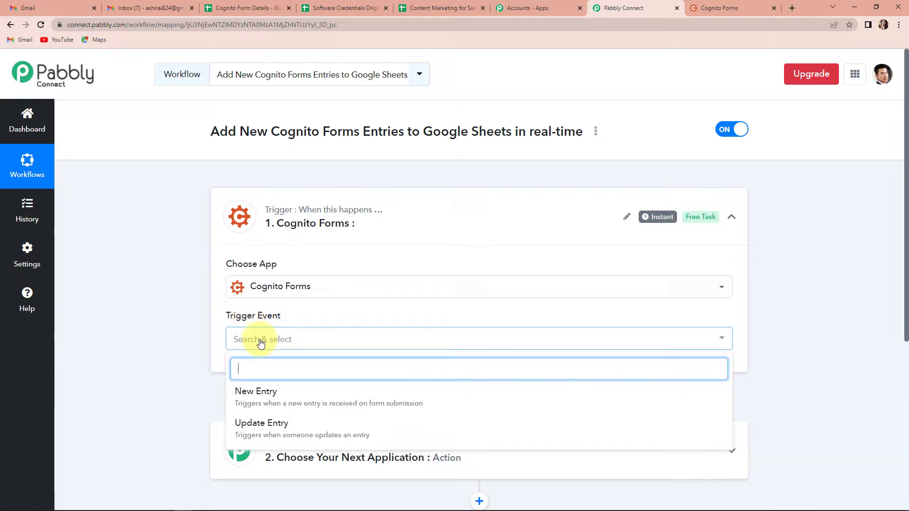
{"action": "left_click", "coordinate": [260, 396]}
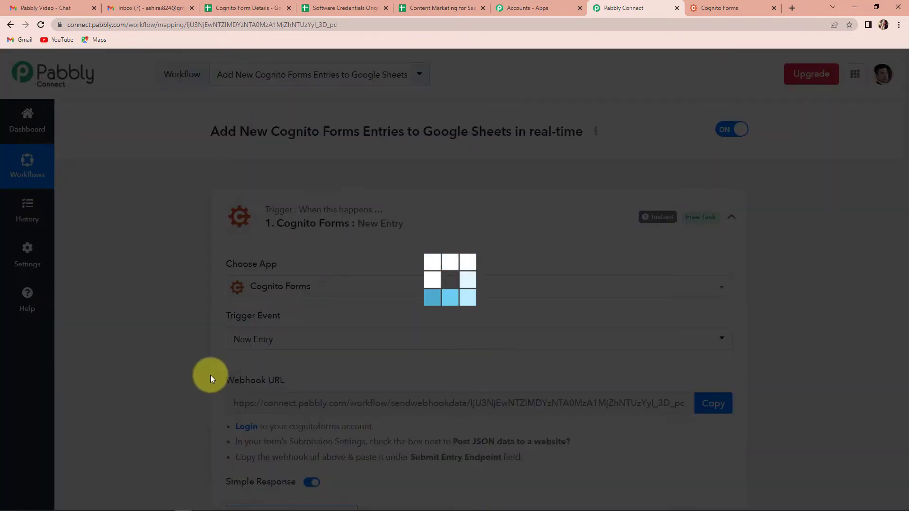
{"action": "scroll", "coordinate": [200, 363], "scroll_direction": "down", "scroll_amount": 3}
{"action": "scroll", "coordinate": [201, 362], "scroll_direction": "down", "scroll_amount": 2}
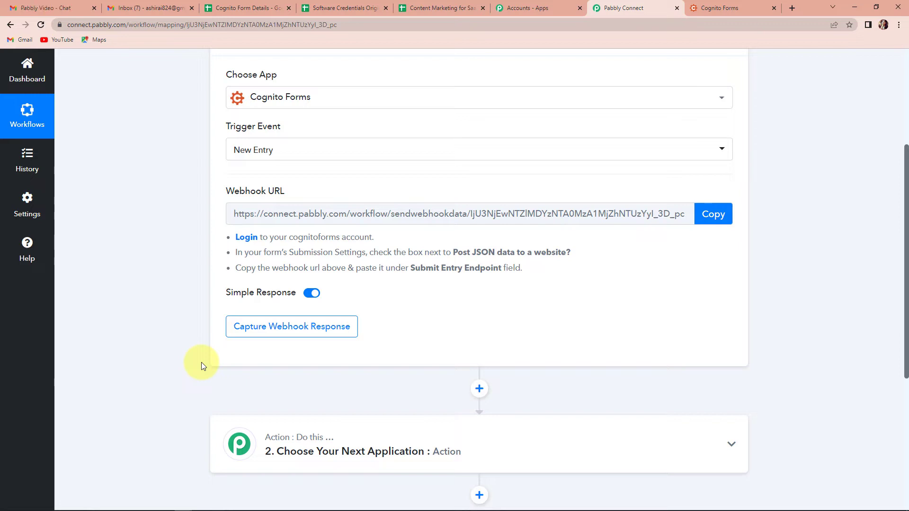
{"action": "left_click", "coordinate": [714, 217]}
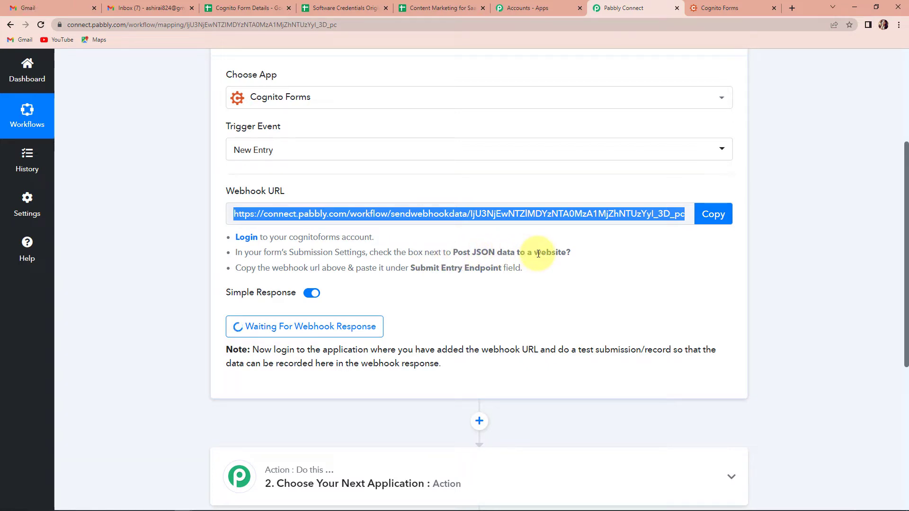
{"action": "left_click", "coordinate": [738, 5]}
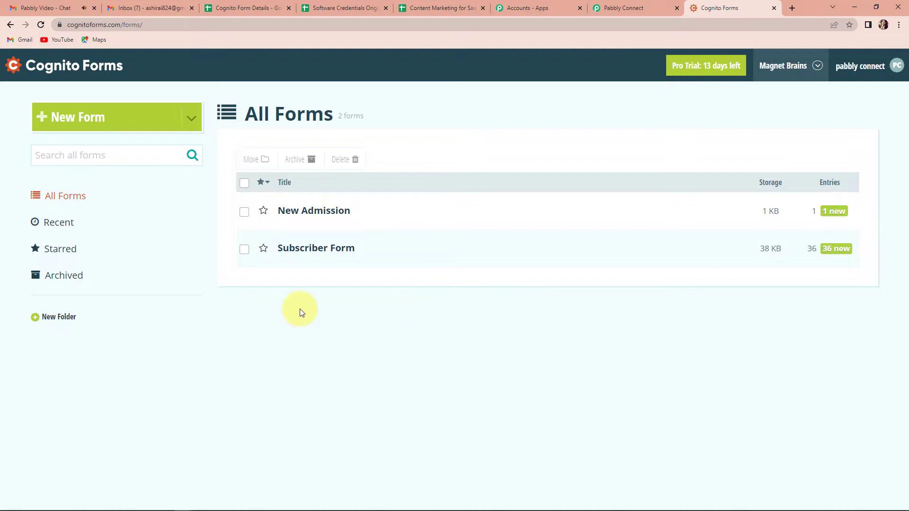
- Open the New Admission form's Build page from the All Forms list
{"action": "key", "text": "XF86AudioLowerVolume"}
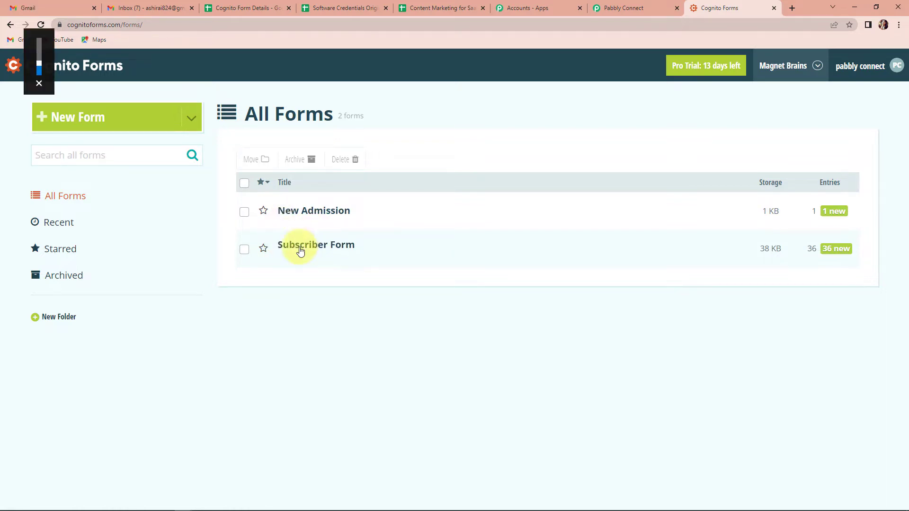
{"action": "left_click", "coordinate": [297, 214]}
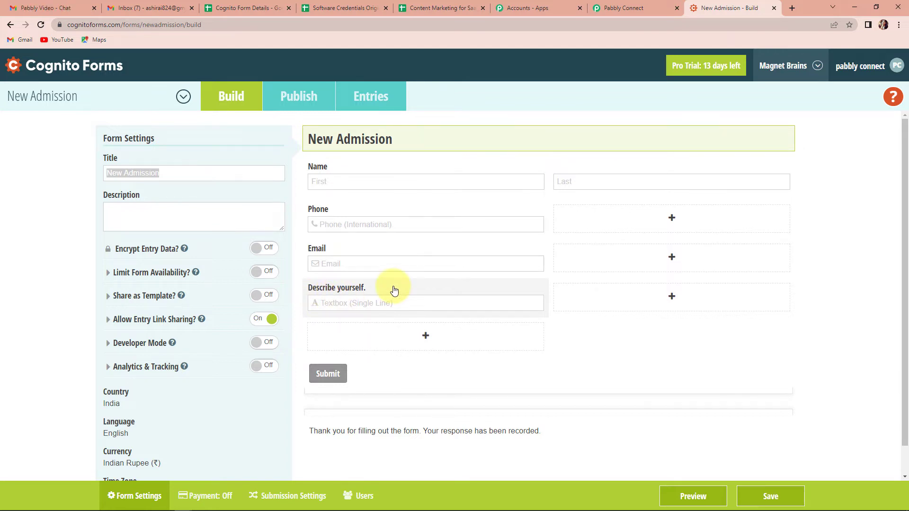
- Enable Post JSON Data to a Website in the form's Submission Settings
{"action": "left_click", "coordinate": [423, 340]}
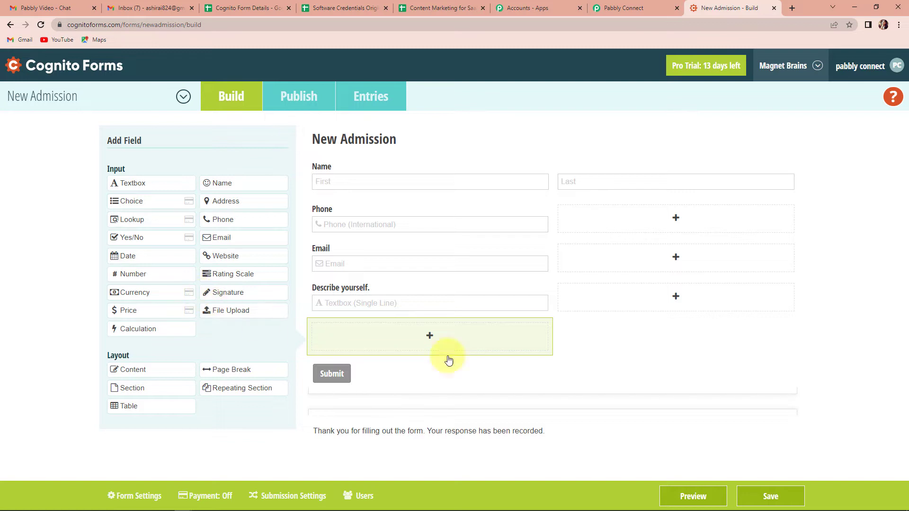
{"action": "left_click", "coordinate": [653, 368]}
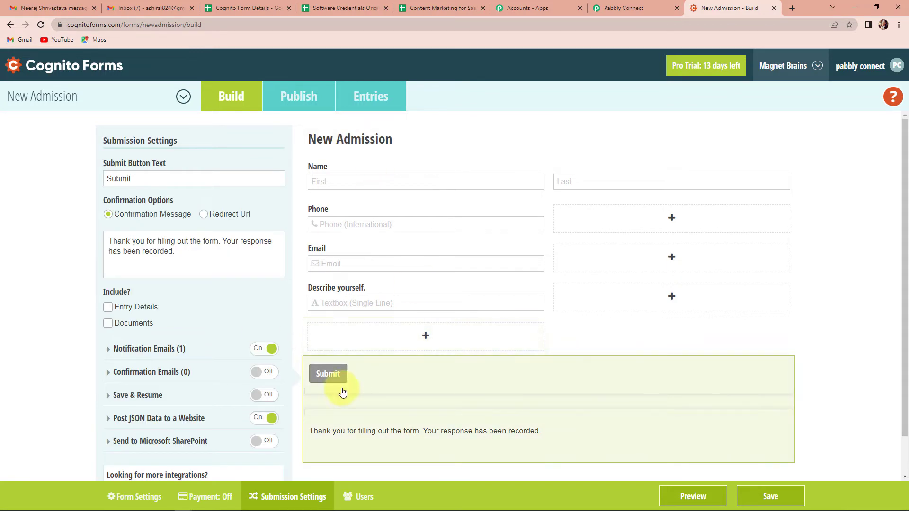
{"action": "scroll", "coordinate": [473, 327], "scroll_direction": "down", "scroll_amount": 1}
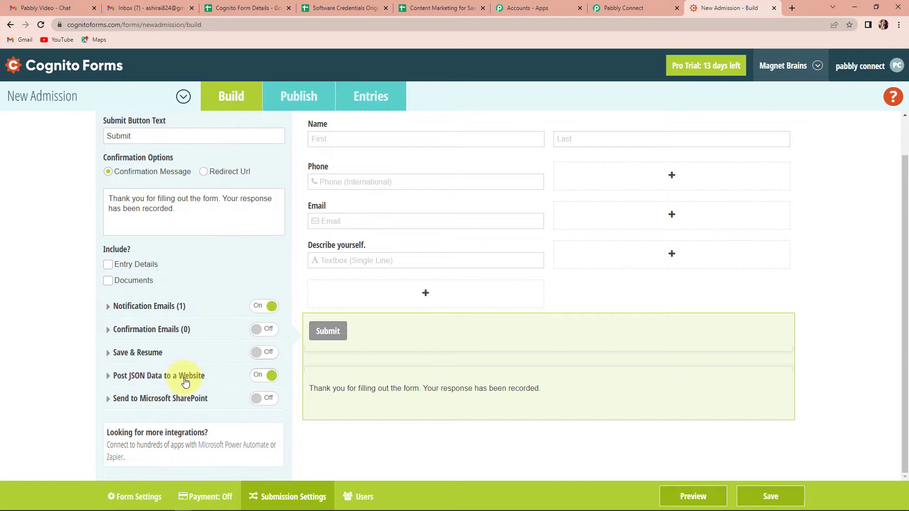
{"action": "left_click", "coordinate": [268, 376]}
{"action": "left_click", "coordinate": [268, 380]}
{"action": "left_click", "coordinate": [257, 381]}
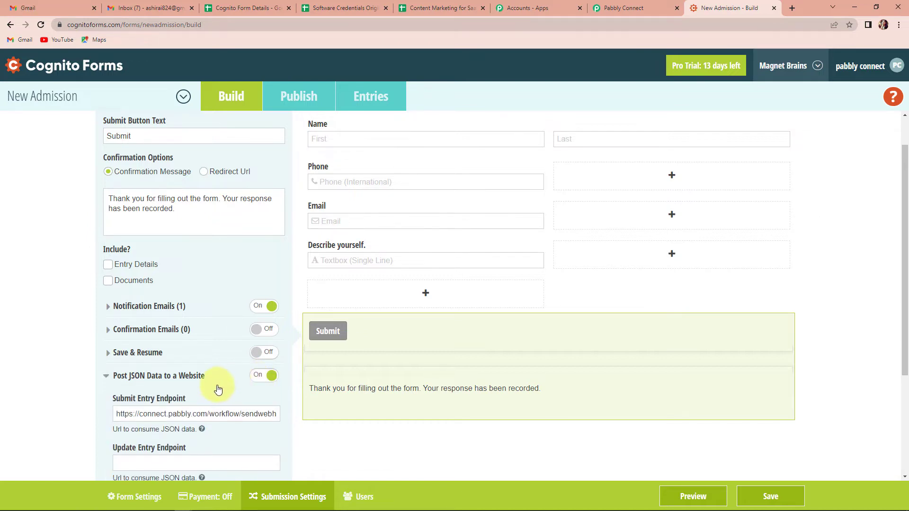
{"action": "scroll", "coordinate": [186, 392], "scroll_direction": "down", "scroll_amount": 2}
- Replace the Submit Entry Endpoint with the Pabbly webhook URL, save, and return to Pabbly
{"action": "left_click_drag", "start_coordinate": [116, 319], "coordinate": [376, 318]}
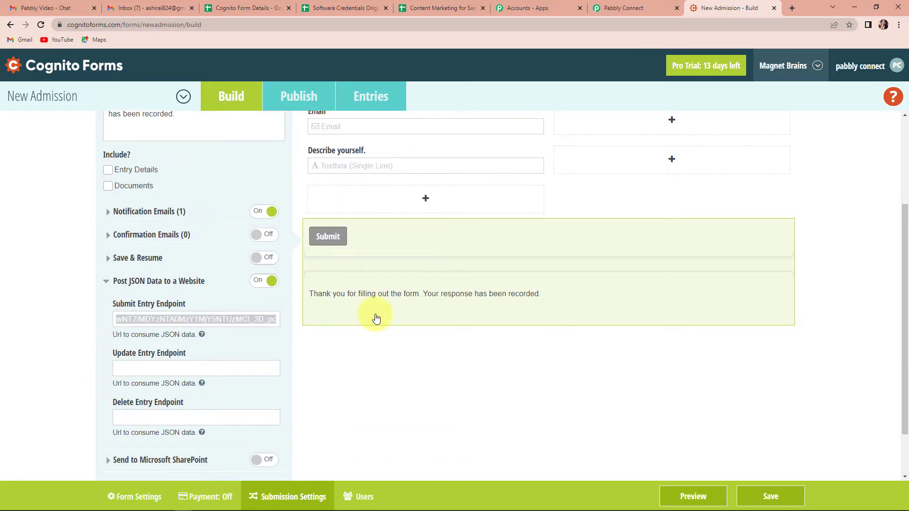
{"action": "key", "text": "BackSpace"}
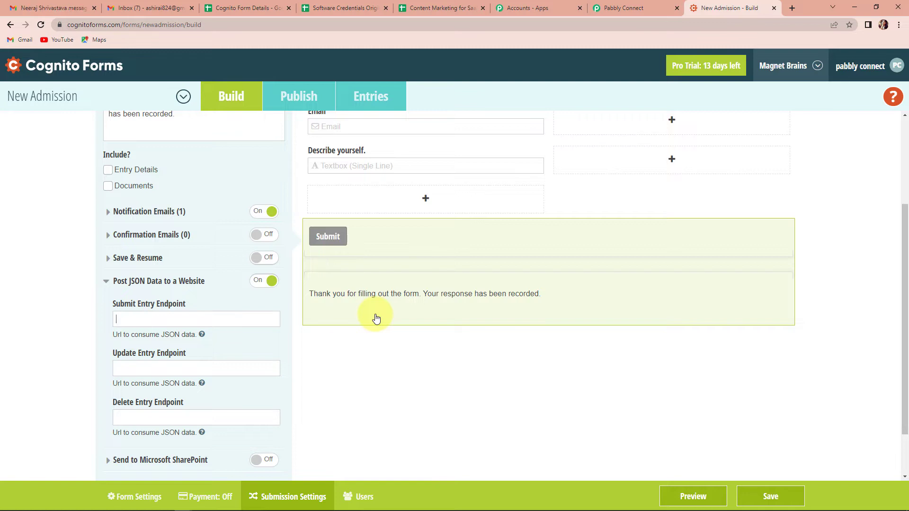
{"action": "key", "text": "ctrl+v"}
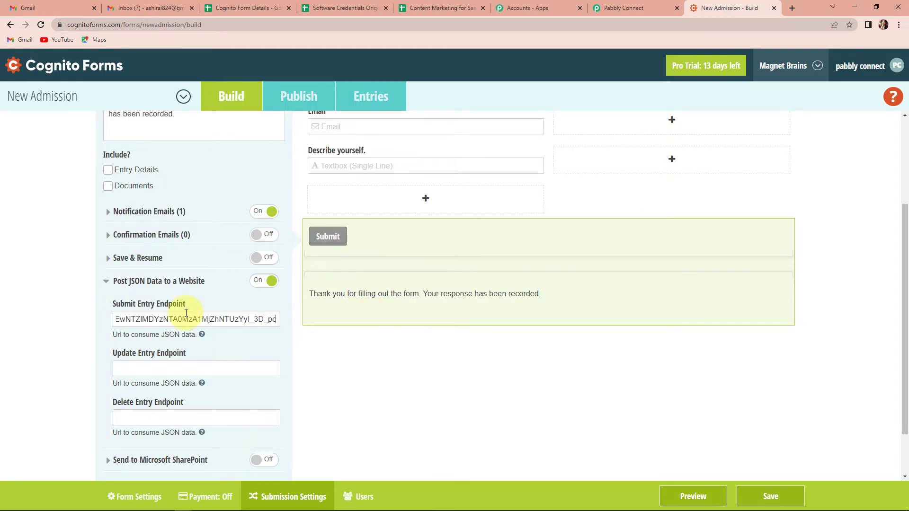
{"action": "left_click", "coordinate": [772, 497]}
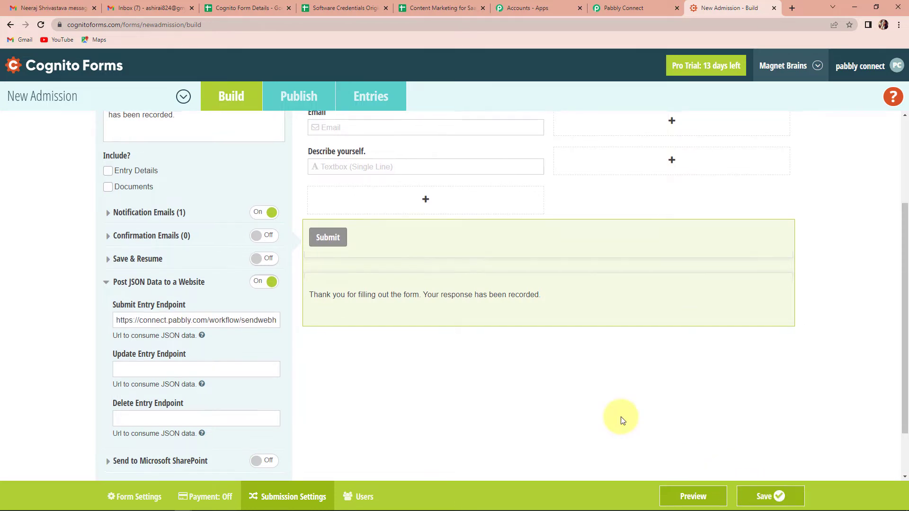
{"action": "scroll", "coordinate": [620, 421], "scroll_direction": "up", "scroll_amount": 3}
{"action": "left_click", "coordinate": [628, 8]}
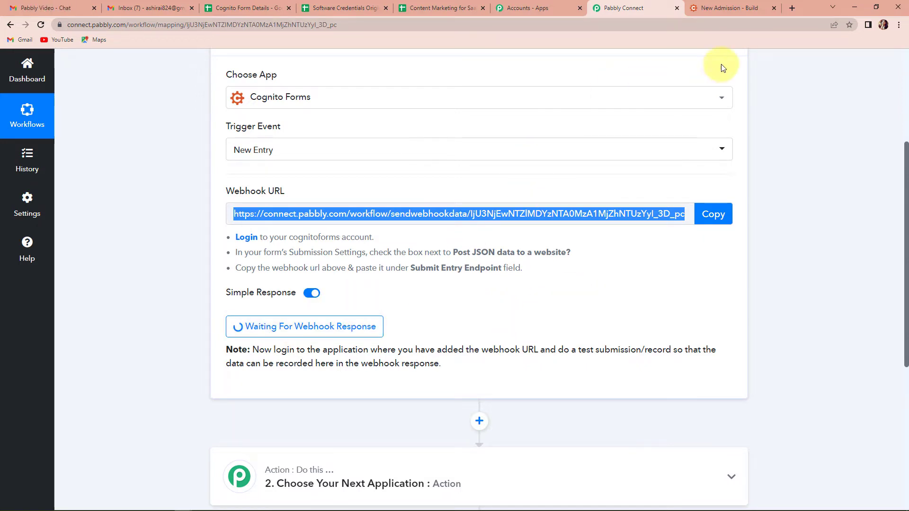
- Copy the New Admission form's public share link and paste it into a new tab's address bar
{"action": "left_click", "coordinate": [724, 8]}
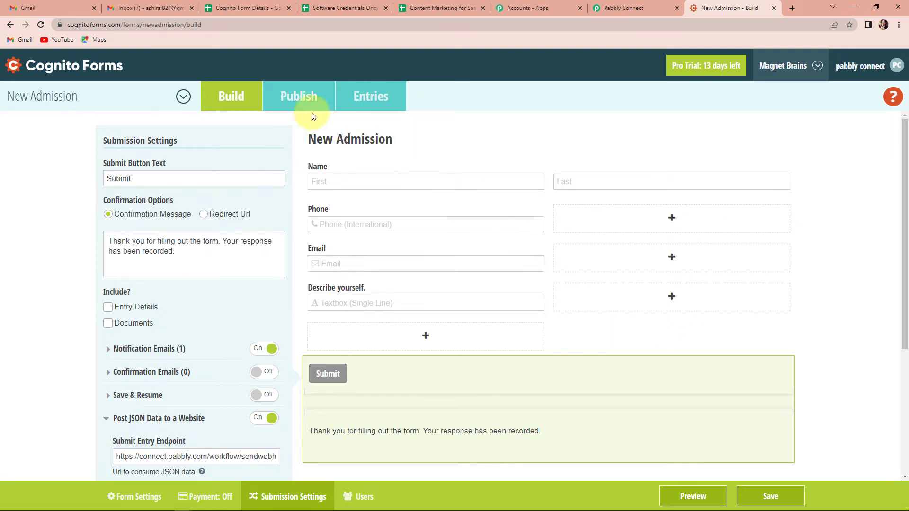
{"action": "left_click", "coordinate": [299, 96]}
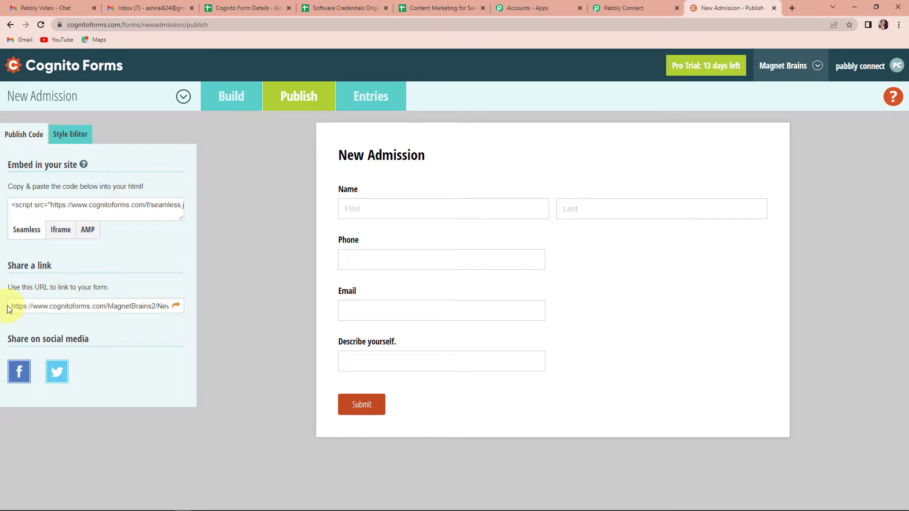
{"action": "left_click_drag", "start_coordinate": [10, 306], "coordinate": [180, 314]}
{"action": "key", "text": "ctrl+c"}
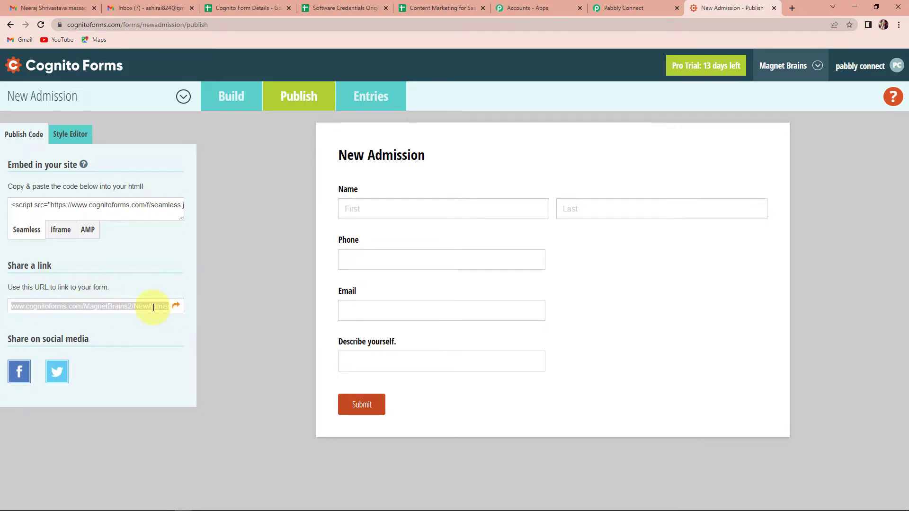
{"action": "key", "text": "ctrl+t"}
{"action": "key", "text": "ctrl+v"}
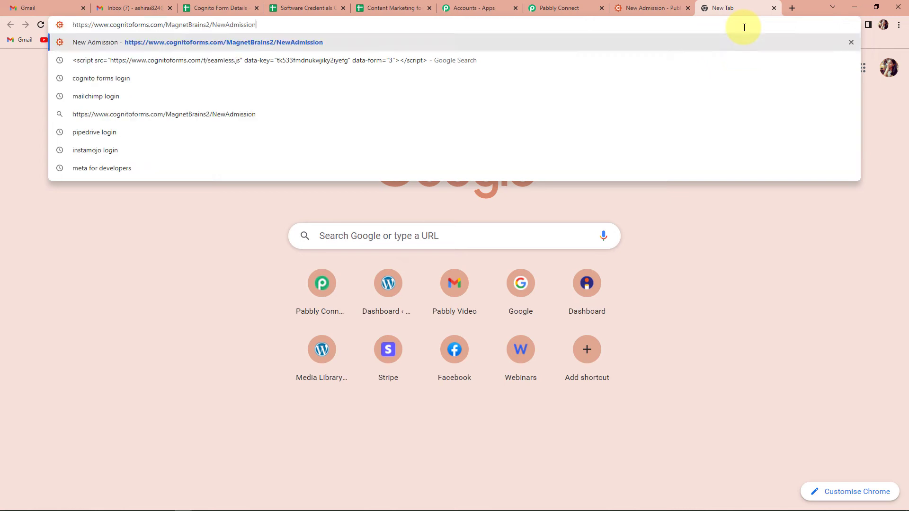
- Load the public form and fill in a test first and last name, the suggested phone number and an e-mail address
{"action": "key", "text": "Return"}
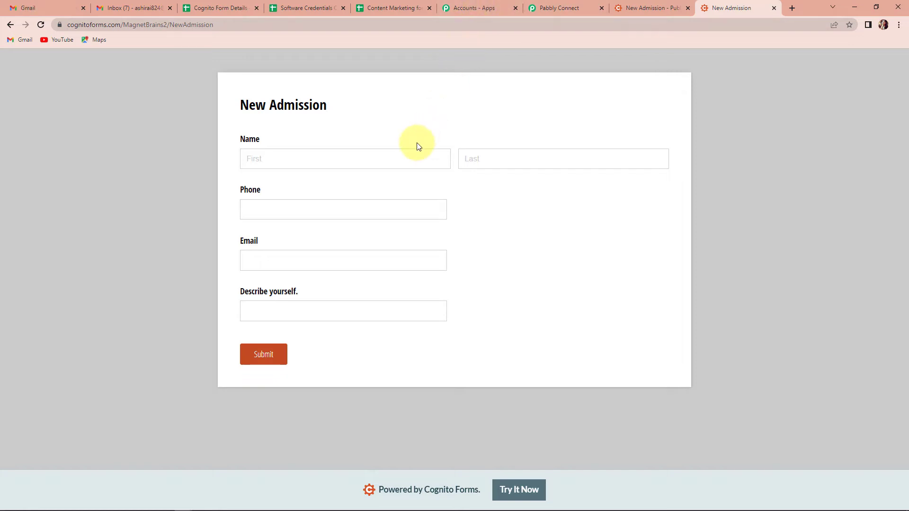
{"action": "left_click", "coordinate": [391, 154]}
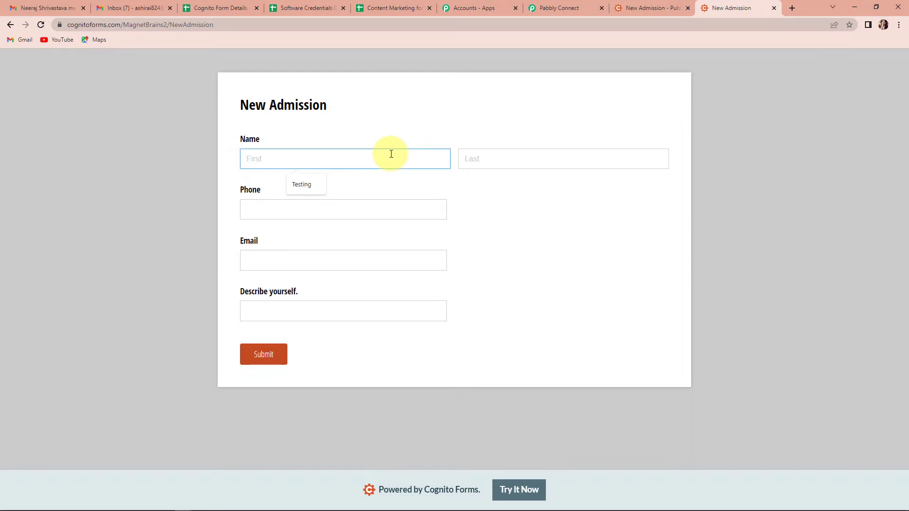
{"action": "type", "text": "DealDemo"}
{"action": "key", "text": "Tab"}
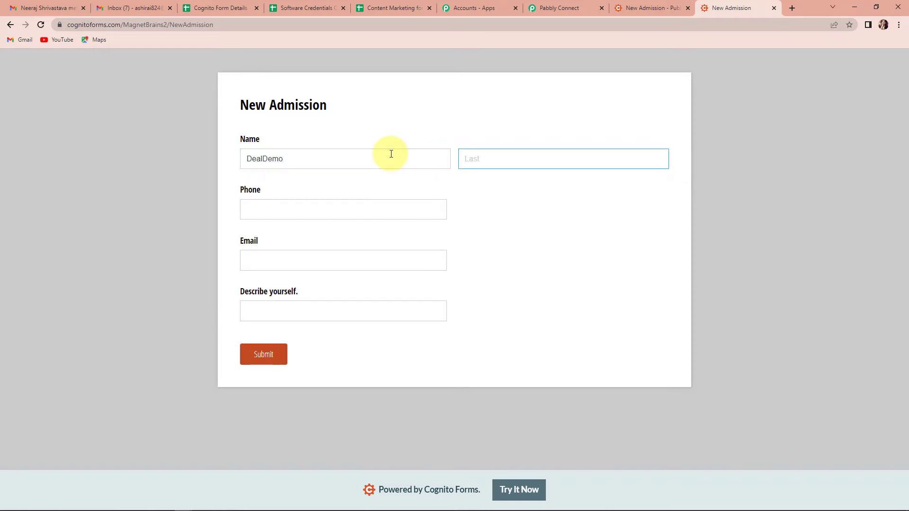
{"action": "type", "text": "Test234"}
{"action": "left_click", "coordinate": [356, 207]}
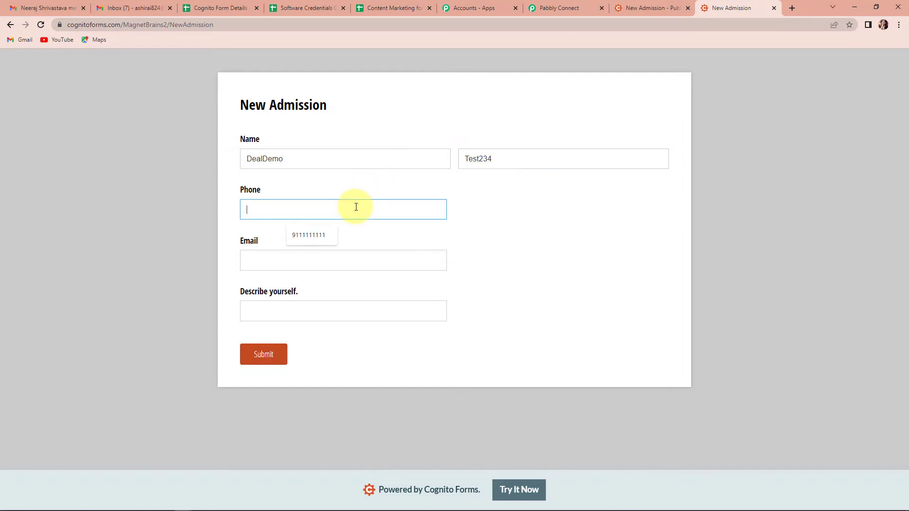
{"action": "left_click", "coordinate": [324, 232]}
{"action": "left_click", "coordinate": [304, 262]}
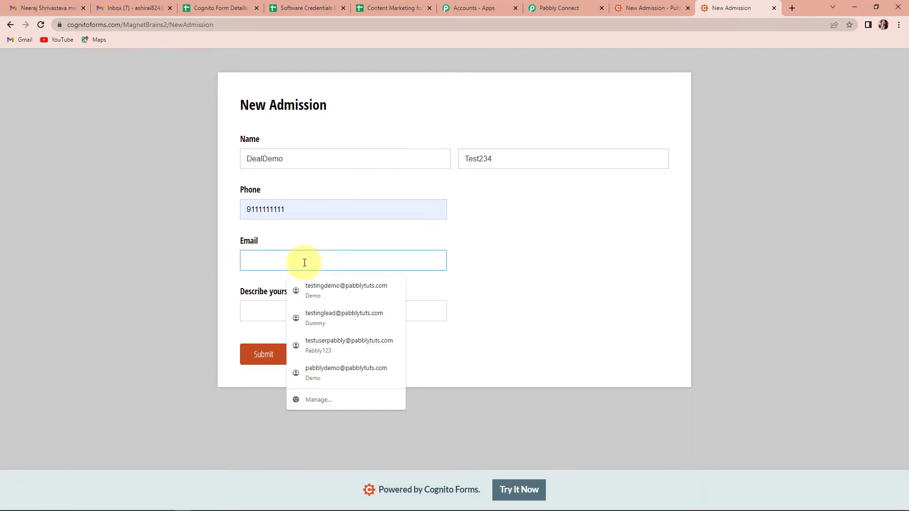
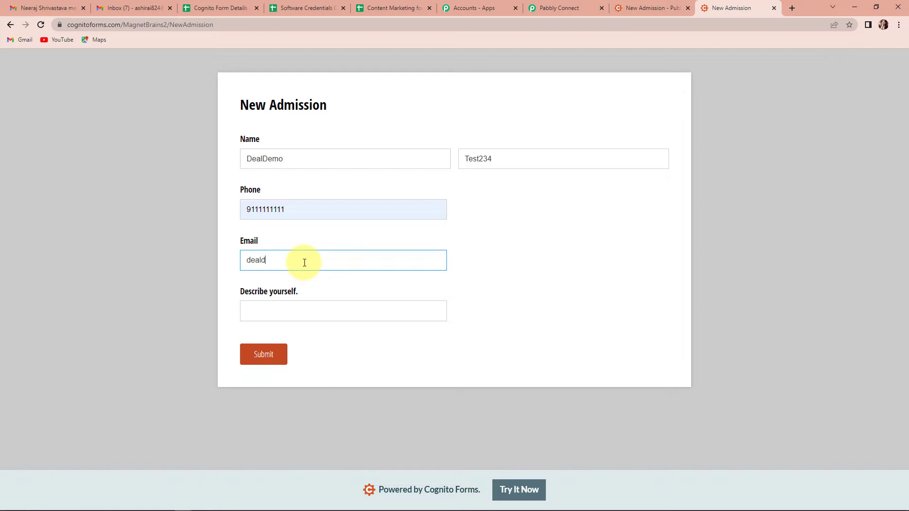
- Answer Describe yourself with 'I am awesome', submit, and check the captured response in Pabbly
{"action": "left_click", "coordinate": [301, 311]}
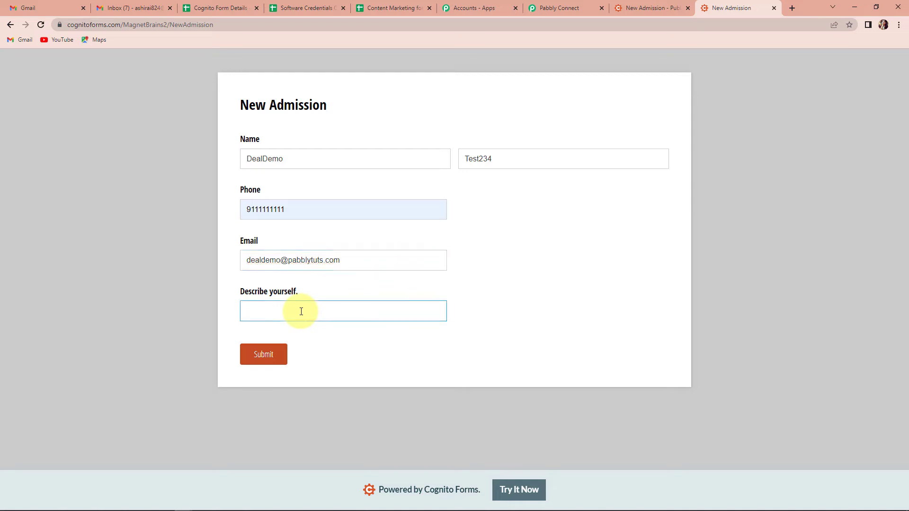
{"action": "type", "text": "I am awesoe"}
{"action": "key", "text": "BackSpace"}
{"action": "key", "text": "BackSpace"}
{"action": "type", "text": "me"}
{"action": "left_click", "coordinate": [271, 358]}
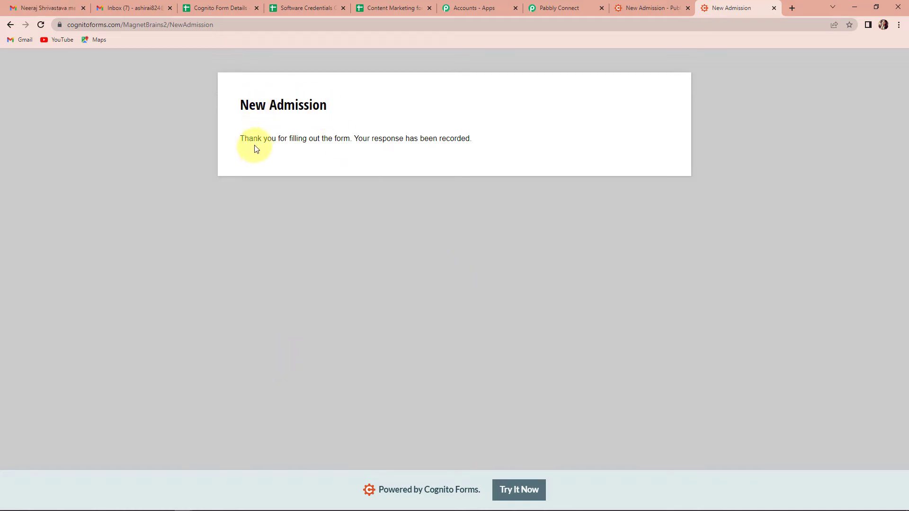
{"action": "left_click", "coordinate": [544, 7]}
{"action": "scroll", "coordinate": [755, 315], "scroll_direction": "down", "scroll_amount": 5}
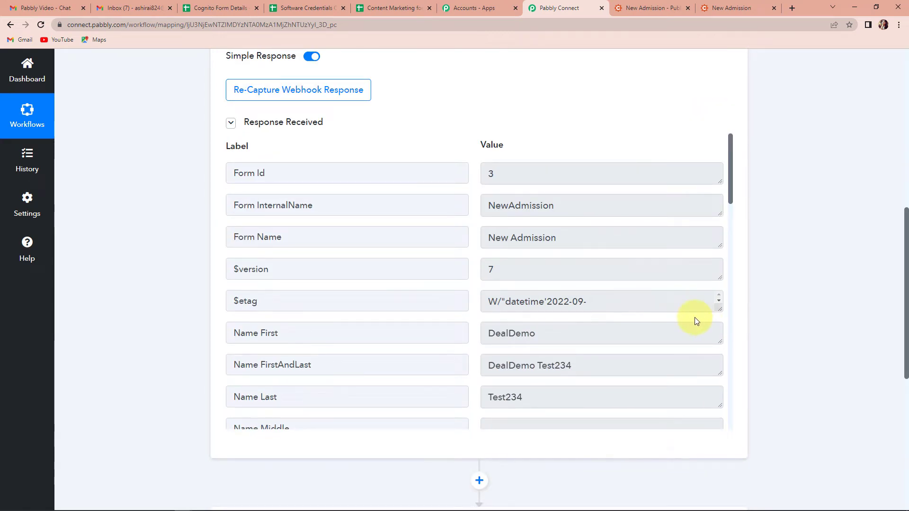
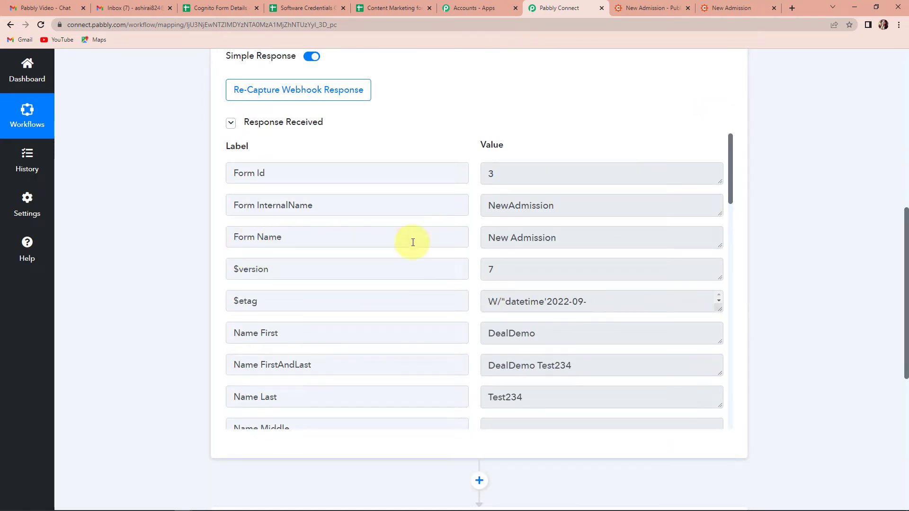
- Review every captured Cognito entry field, then view the Cognito Form Details sheet's New Admission headers
{"action": "scroll", "coordinate": [560, 289], "scroll_direction": "down", "scroll_amount": 1}
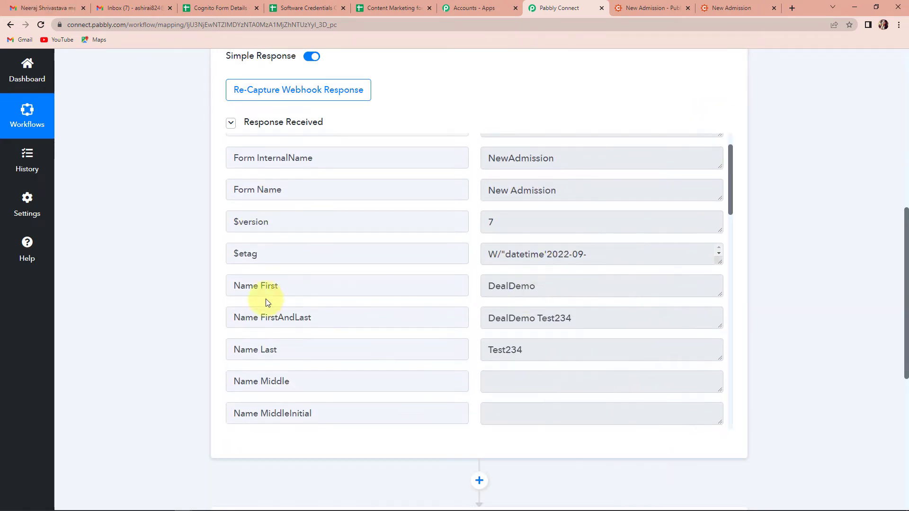
{"action": "scroll", "coordinate": [534, 287], "scroll_direction": "down", "scroll_amount": 2}
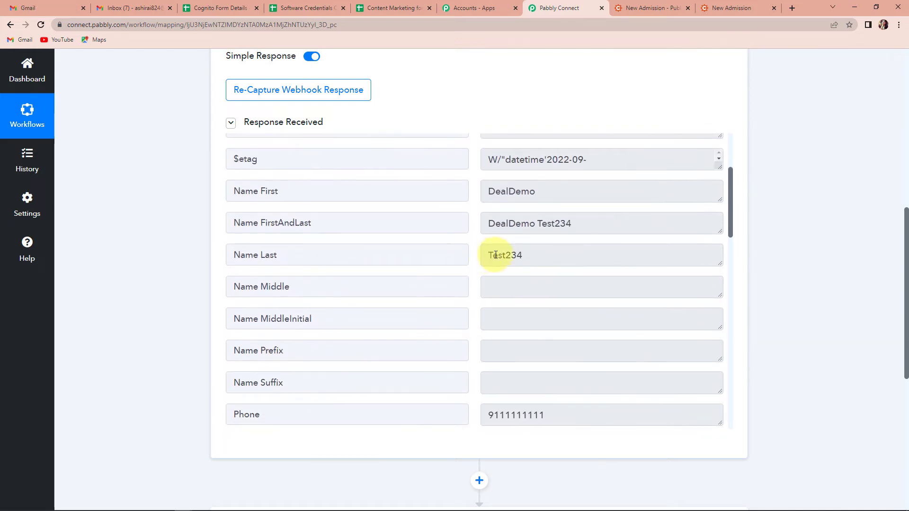
{"action": "scroll", "coordinate": [523, 256], "scroll_direction": "down", "scroll_amount": 4}
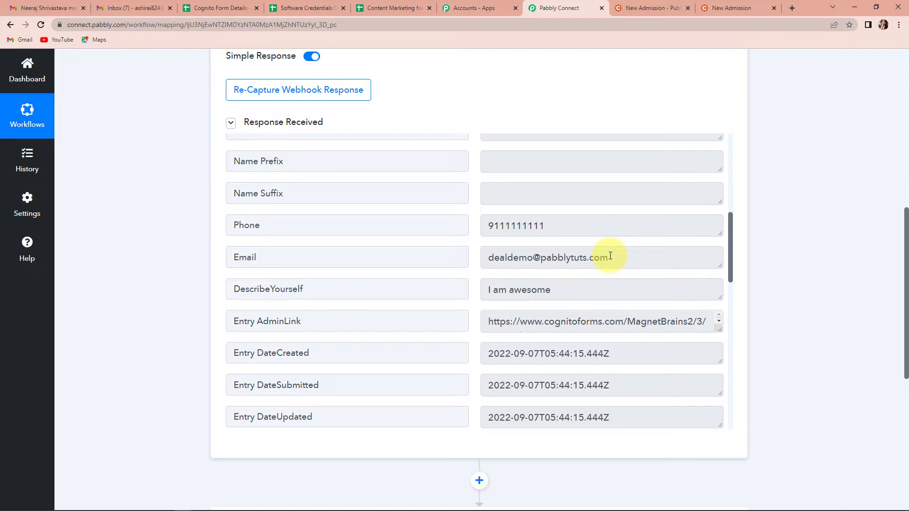
{"action": "scroll", "coordinate": [588, 292], "scroll_direction": "down", "scroll_amount": 4}
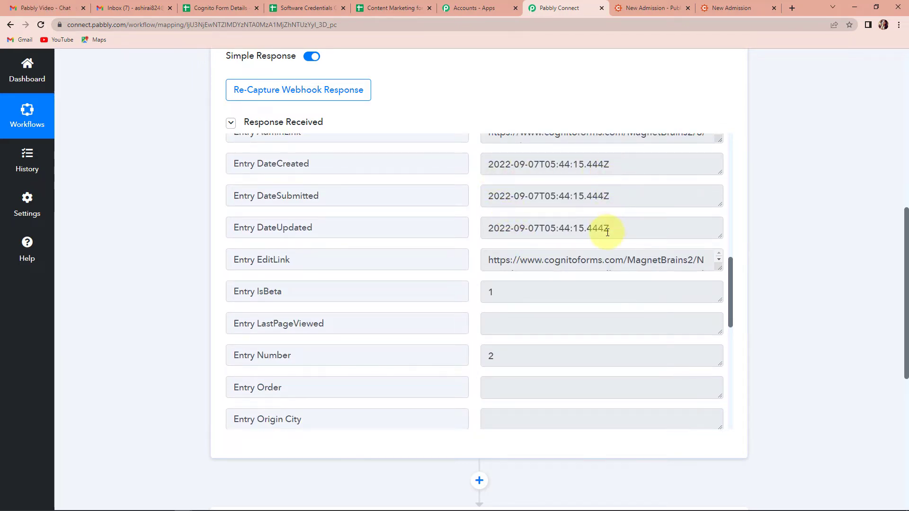
{"action": "scroll", "coordinate": [607, 232], "scroll_direction": "down", "scroll_amount": 3}
{"action": "scroll", "coordinate": [608, 232], "scroll_direction": "down", "scroll_amount": 4}
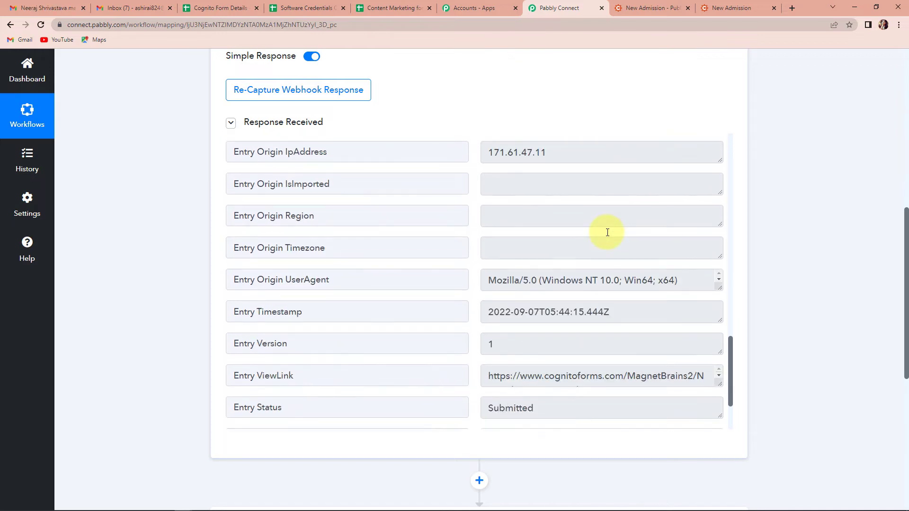
{"action": "scroll", "coordinate": [607, 232], "scroll_direction": "down", "scroll_amount": 2}
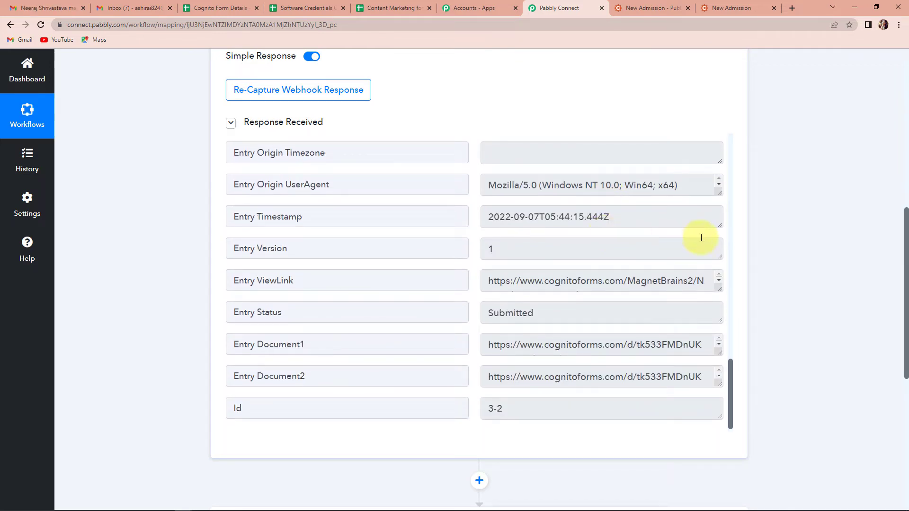
{"action": "scroll", "coordinate": [777, 248], "scroll_direction": "up", "scroll_amount": 7}
{"action": "scroll", "coordinate": [777, 248], "scroll_direction": "up", "scroll_amount": 2}
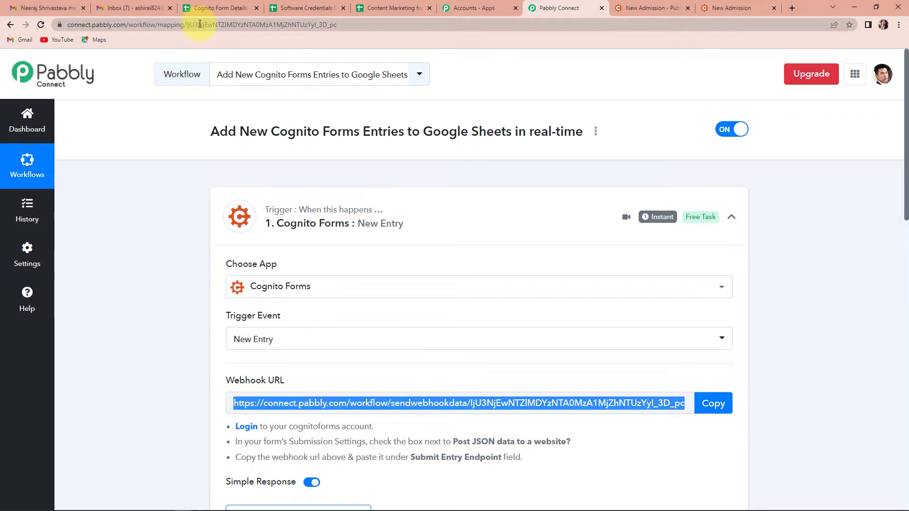
{"action": "left_click", "coordinate": [203, 10]}
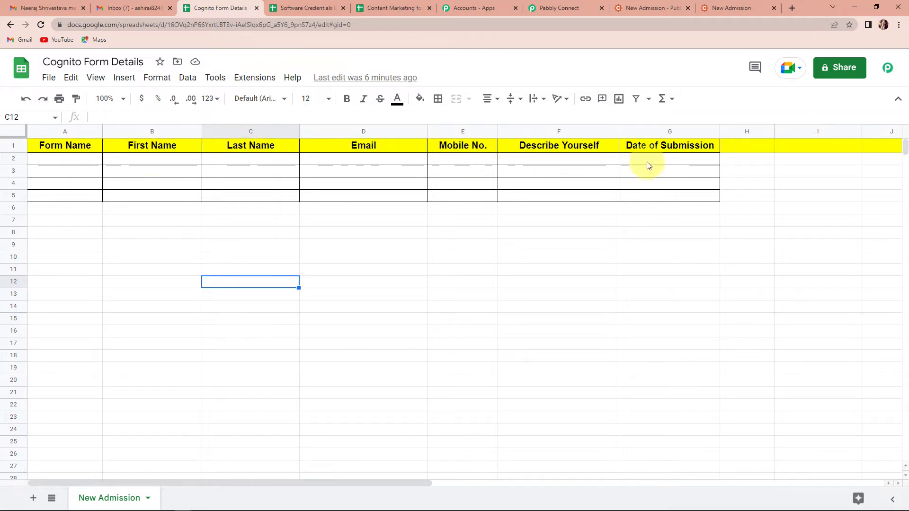
- Set the workflow's next action app to Google Sheets
{"action": "left_click", "coordinate": [550, 9]}
{"action": "scroll", "coordinate": [434, 325], "scroll_direction": "down", "scroll_amount": 8}
{"action": "scroll", "coordinate": [434, 314], "scroll_direction": "down", "scroll_amount": 7}
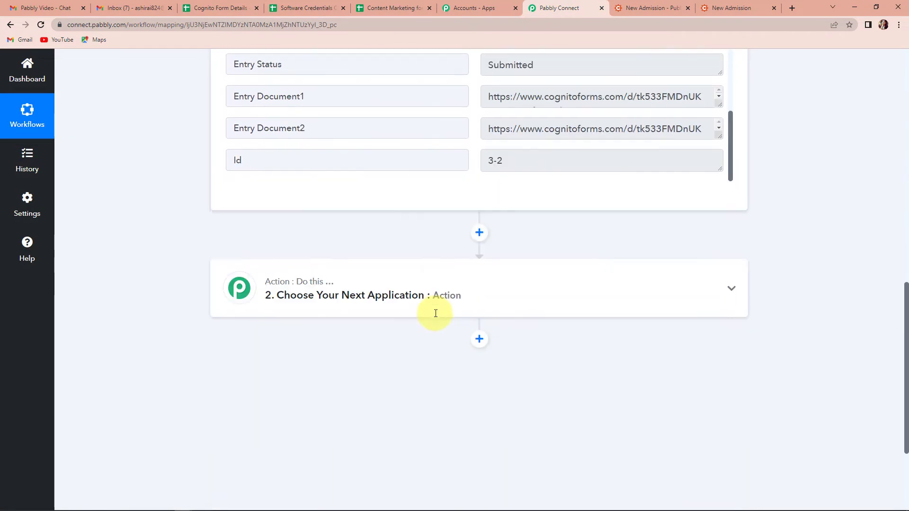
{"action": "left_click", "coordinate": [334, 201]}
{"action": "left_click", "coordinate": [297, 256]}
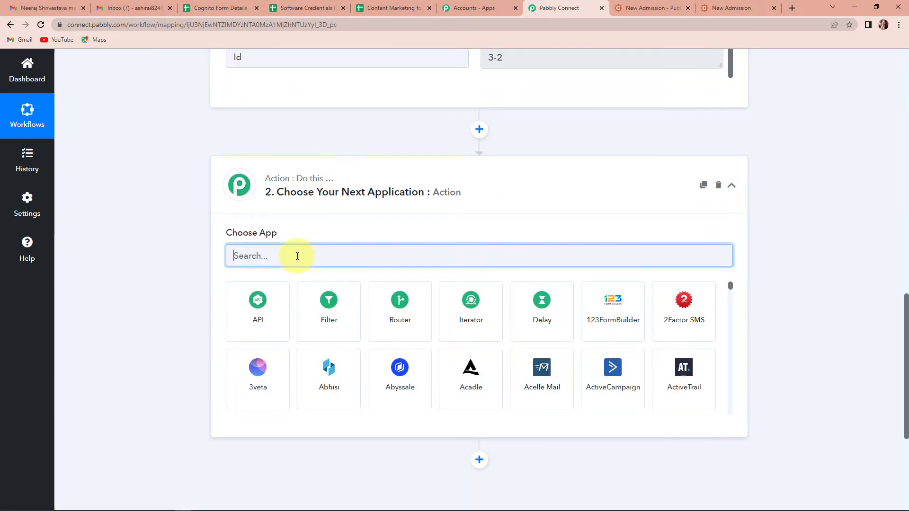
{"action": "type", "text": "google"}
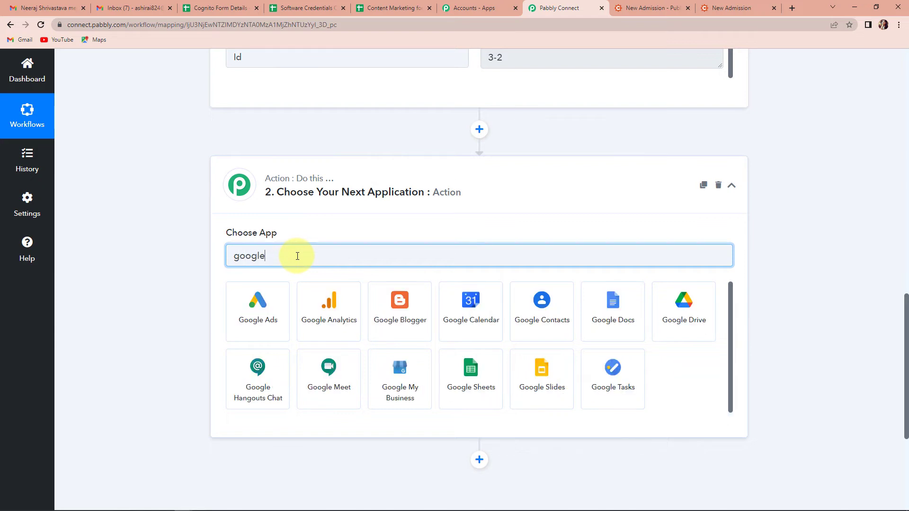
{"action": "left_click", "coordinate": [460, 385]}
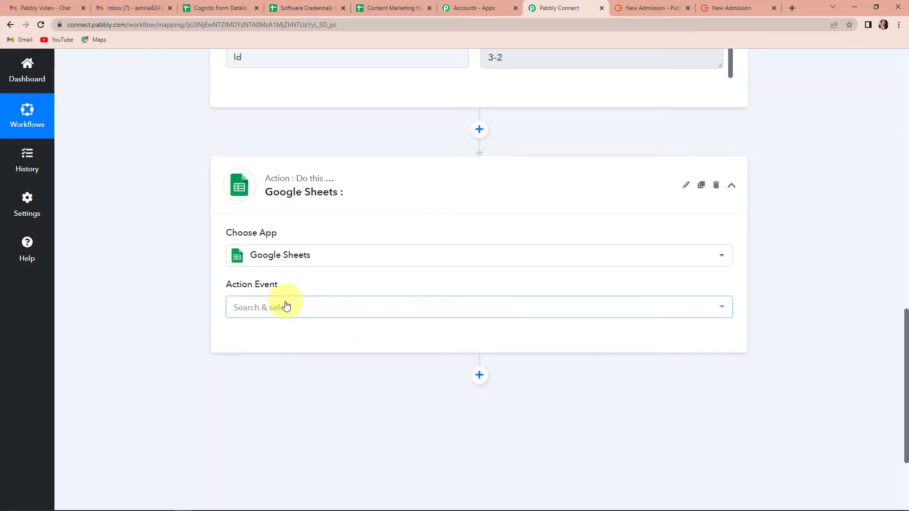
- Choose Add New Row as the Google Sheets action event and start connecting an account
{"action": "left_click", "coordinate": [284, 306]}
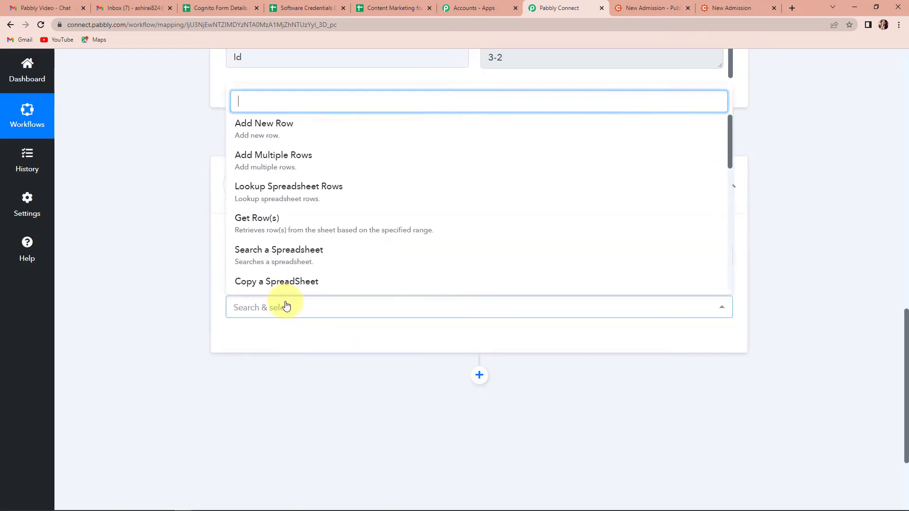
{"action": "left_click", "coordinate": [260, 128]}
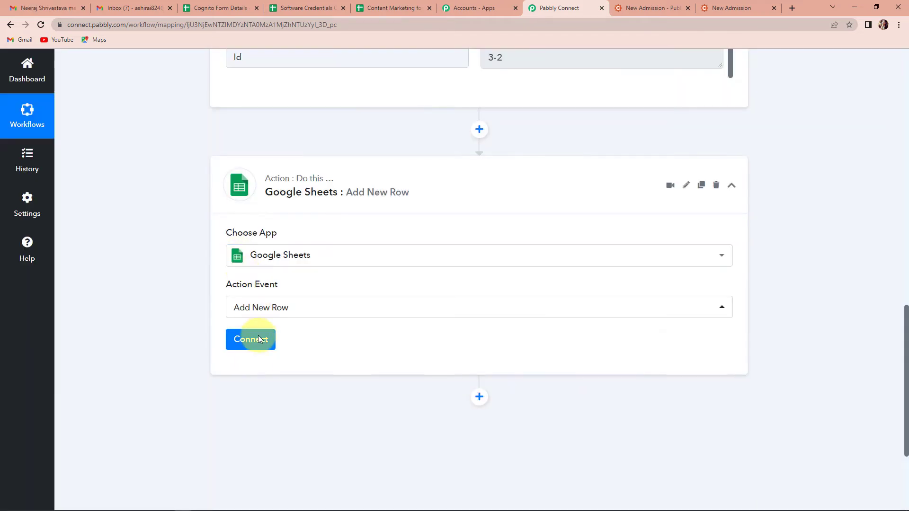
{"action": "left_click", "coordinate": [251, 341]}
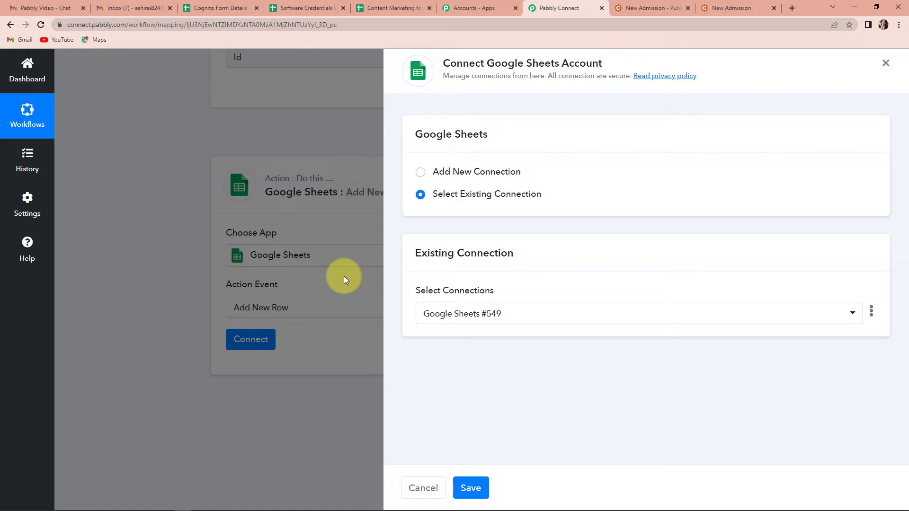
- Add a new Google Sheets connection, selecting the Google account and granting Pabbly Connect access
{"action": "left_click", "coordinate": [421, 177]}
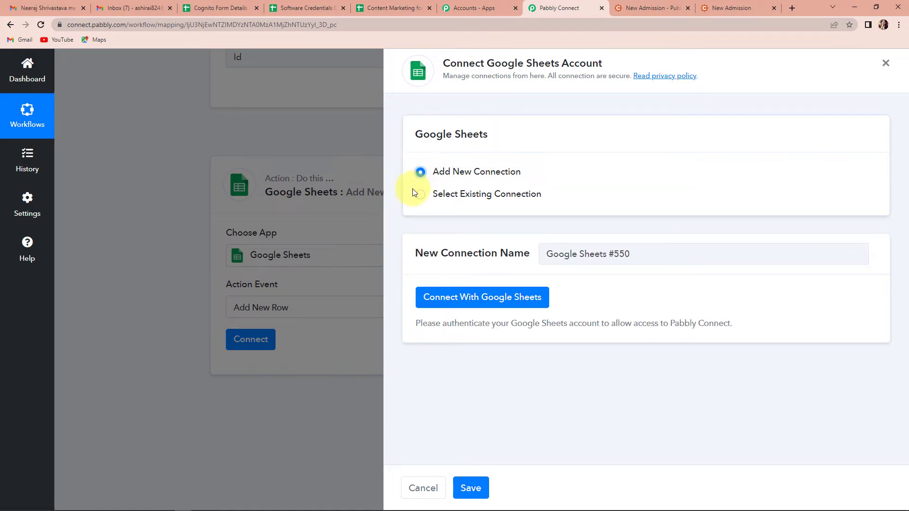
{"action": "left_click", "coordinate": [450, 303]}
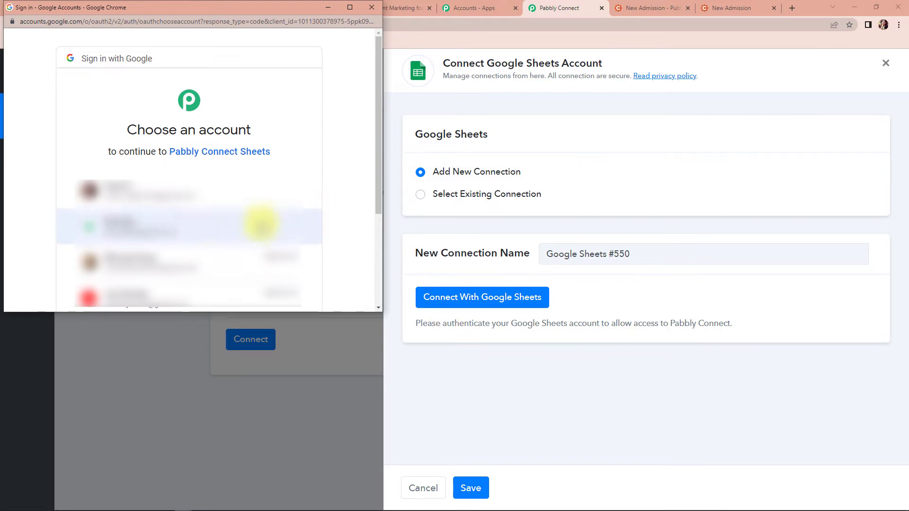
{"action": "scroll", "coordinate": [203, 222], "scroll_direction": "down", "scroll_amount": 1}
{"action": "left_click", "coordinate": [318, 253]}
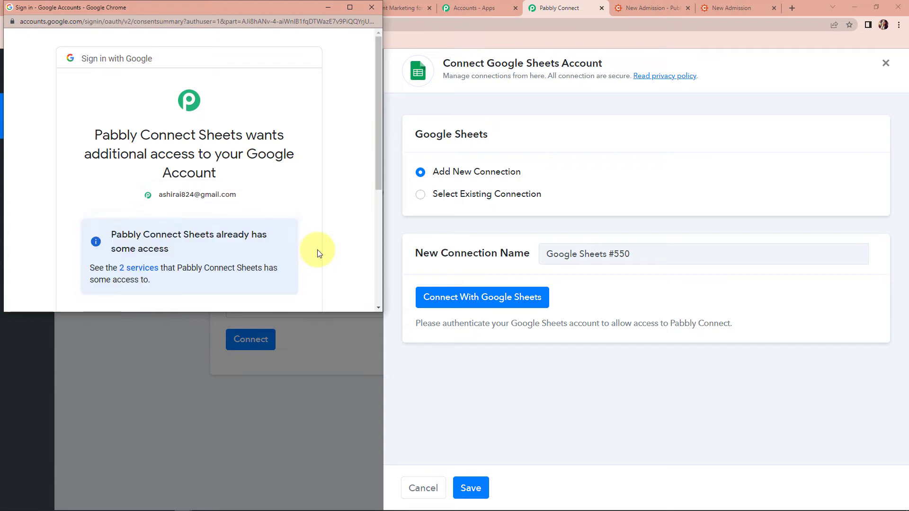
{"action": "scroll", "coordinate": [318, 253], "scroll_direction": "down", "scroll_amount": 5}
{"action": "left_click", "coordinate": [227, 226]}
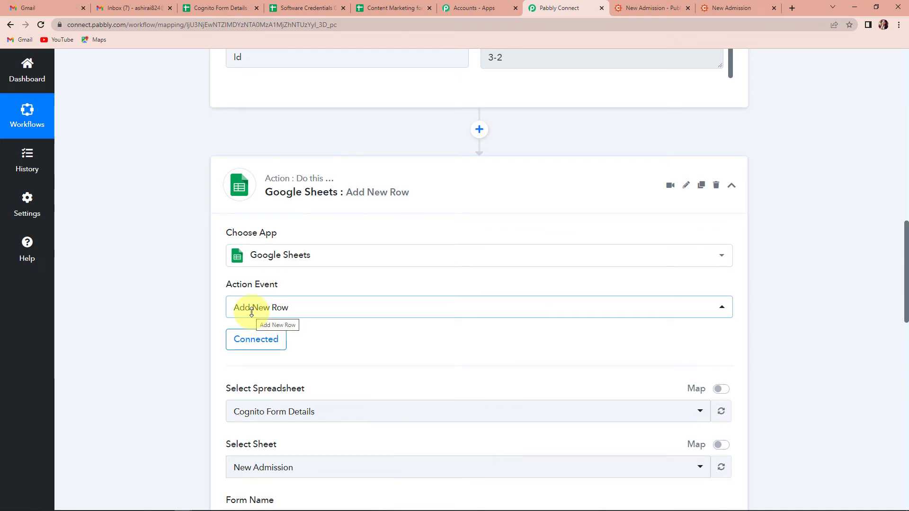
{"action": "scroll", "coordinate": [251, 311], "scroll_direction": "down", "scroll_amount": 6}
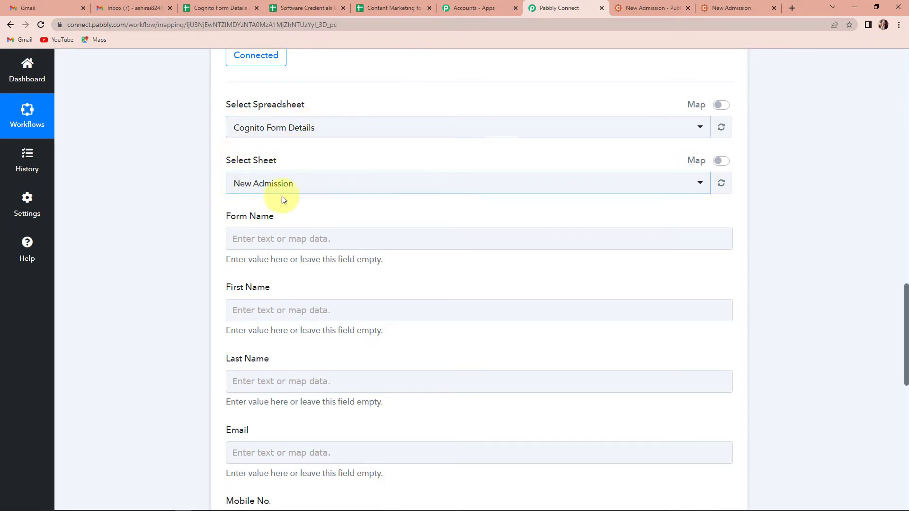
{"action": "scroll", "coordinate": [303, 201], "scroll_direction": "down", "scroll_amount": 1}
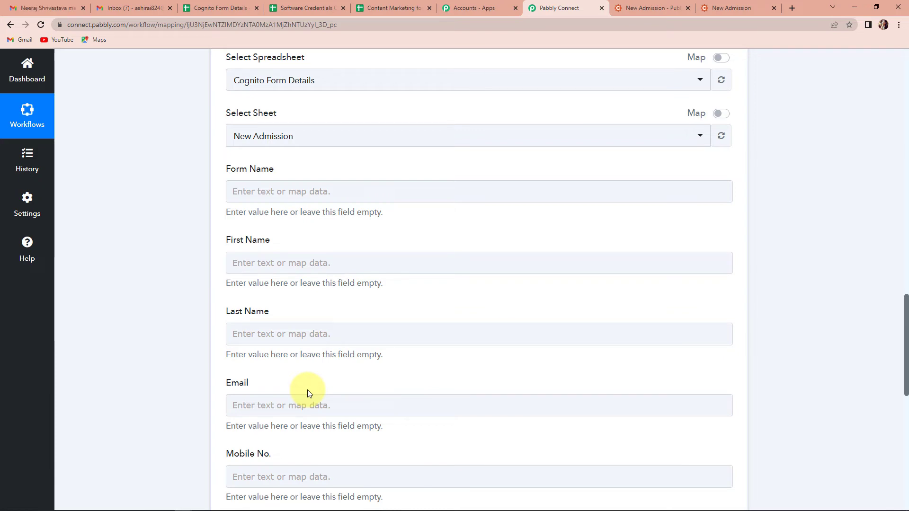
- Map the entry's Form Name, Name First and Name Last into Form Name, First Name and Last Name
{"action": "left_click", "coordinate": [257, 192]}
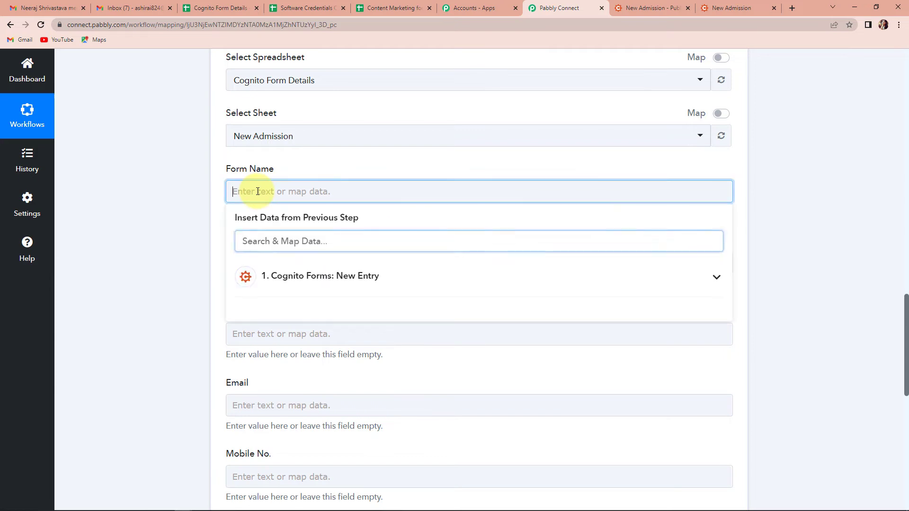
{"action": "left_click", "coordinate": [296, 280]}
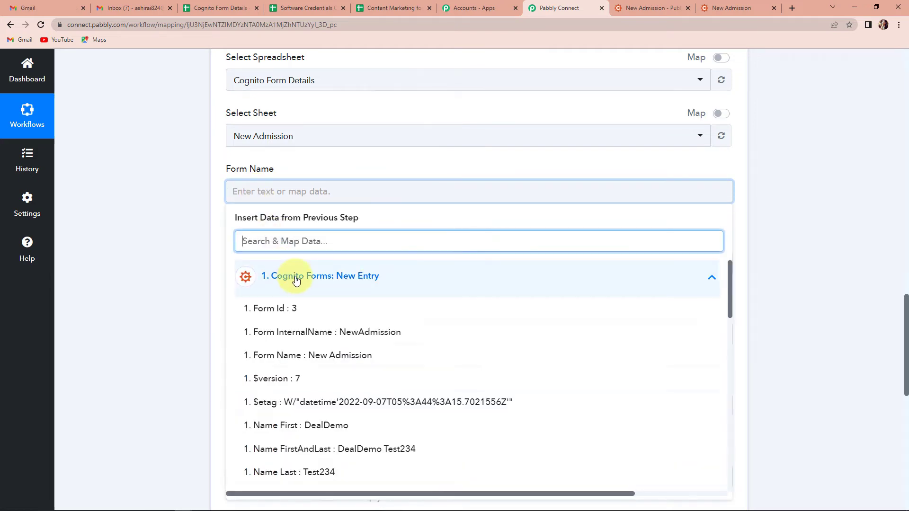
{"action": "left_click", "coordinate": [363, 360]}
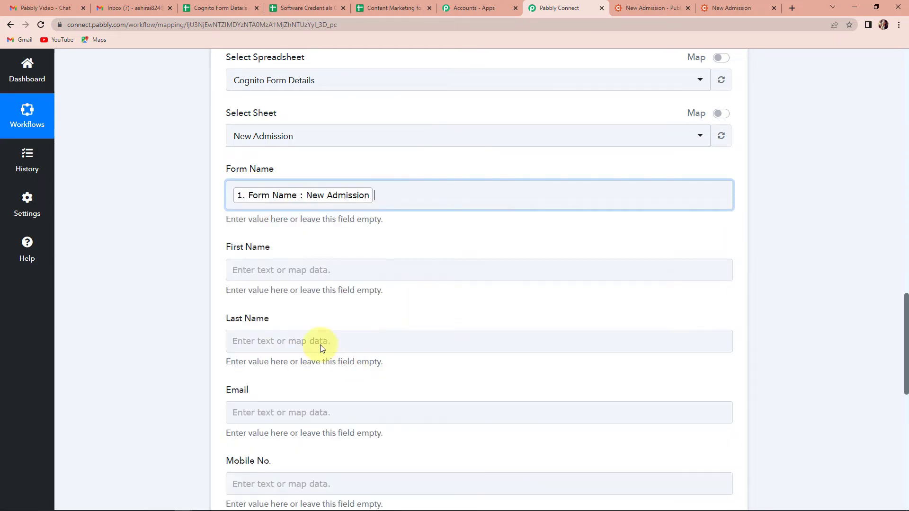
{"action": "scroll", "coordinate": [156, 258], "scroll_direction": "down", "scroll_amount": 3}
{"action": "left_click", "coordinate": [248, 127]}
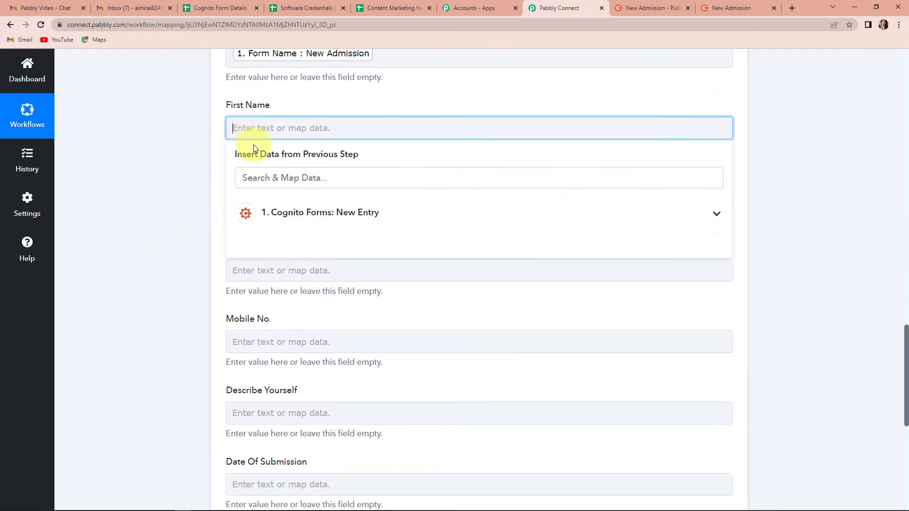
{"action": "left_click", "coordinate": [264, 212]}
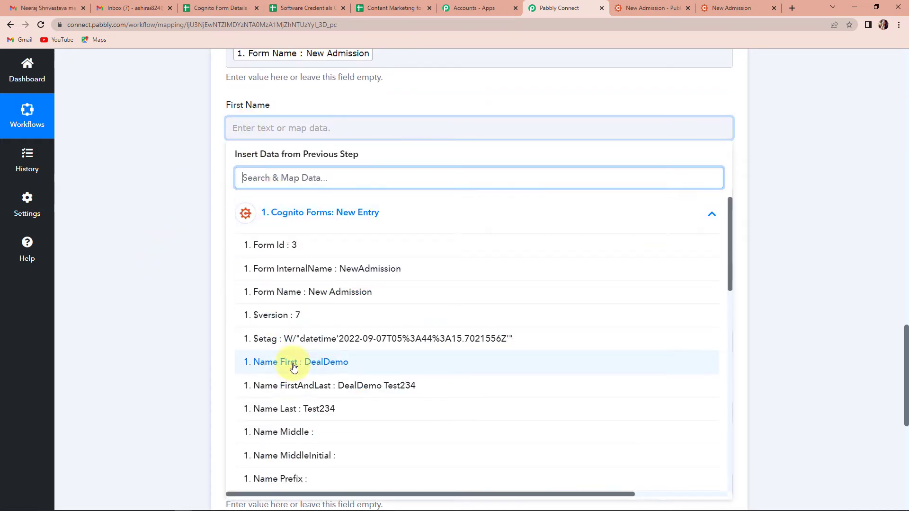
{"action": "left_click", "coordinate": [291, 362]}
{"action": "left_click", "coordinate": [254, 209]}
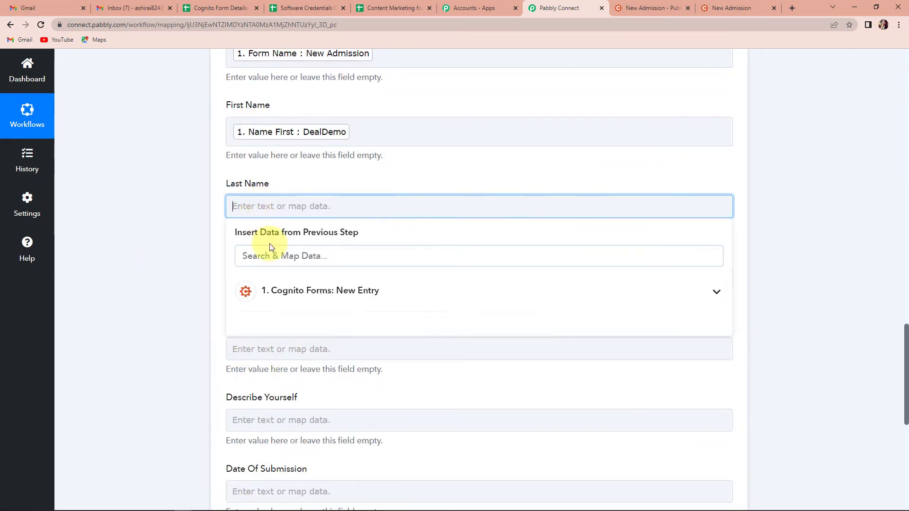
{"action": "left_click", "coordinate": [260, 290]}
{"action": "scroll", "coordinate": [320, 465], "scroll_direction": "down", "scroll_amount": 1}
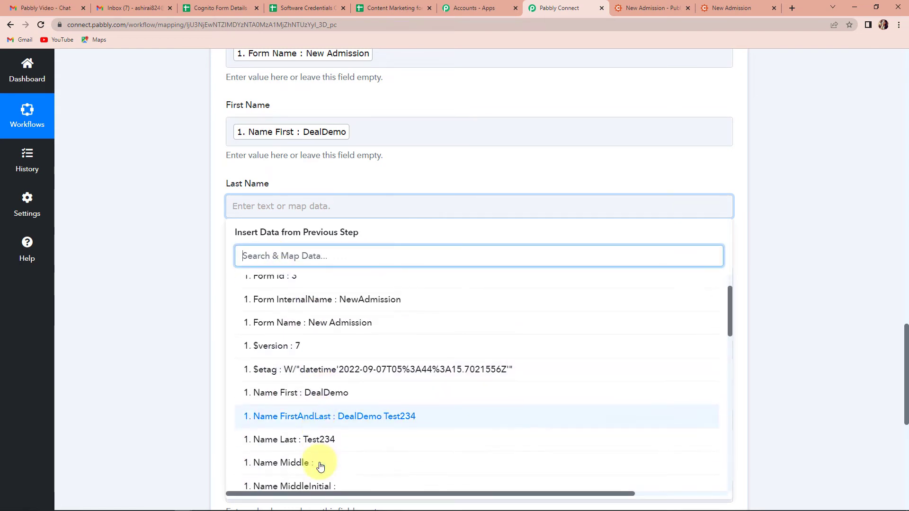
{"action": "left_click", "coordinate": [303, 439]}
- Map the entry's Email into the row's Email field
{"action": "scroll", "coordinate": [149, 345], "scroll_direction": "down", "scroll_amount": 3}
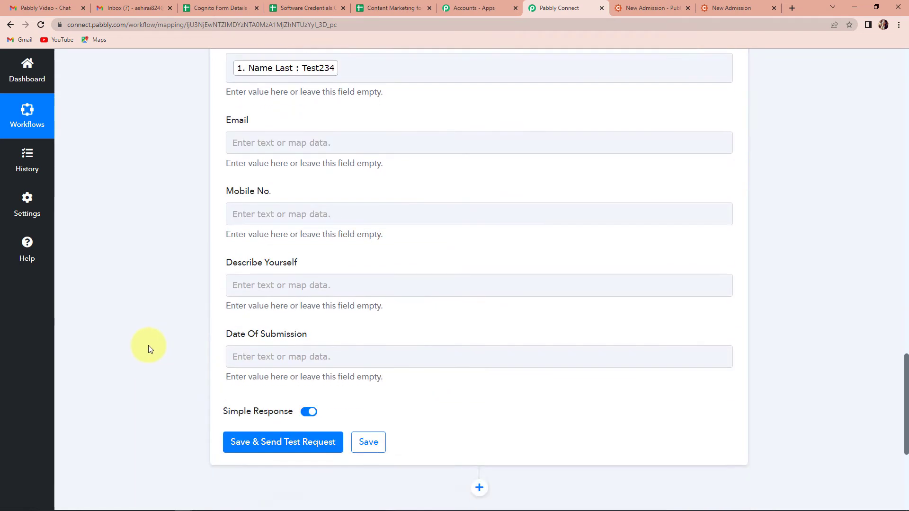
{"action": "left_click", "coordinate": [255, 144]}
{"action": "left_click", "coordinate": [290, 232]}
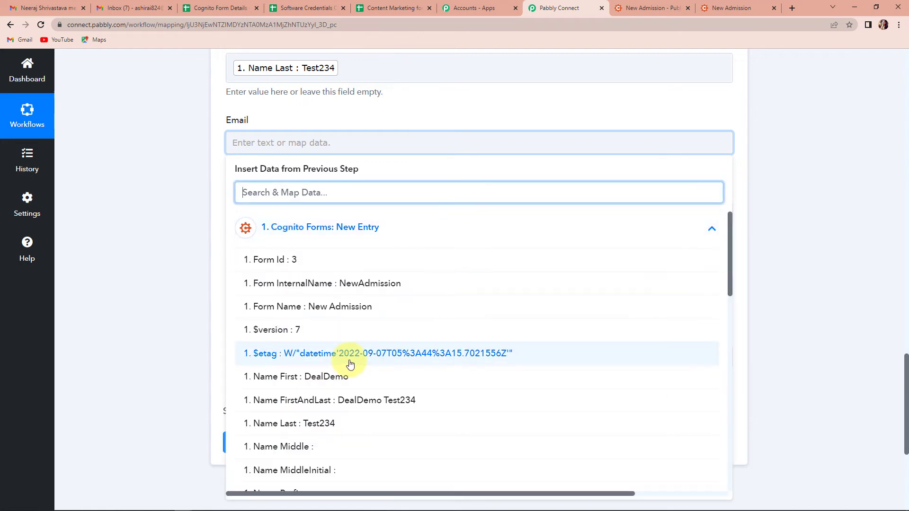
{"action": "scroll", "coordinate": [346, 361], "scroll_direction": "down", "scroll_amount": 4}
{"action": "left_click", "coordinate": [359, 371]}
{"action": "left_click", "coordinate": [186, 331]}
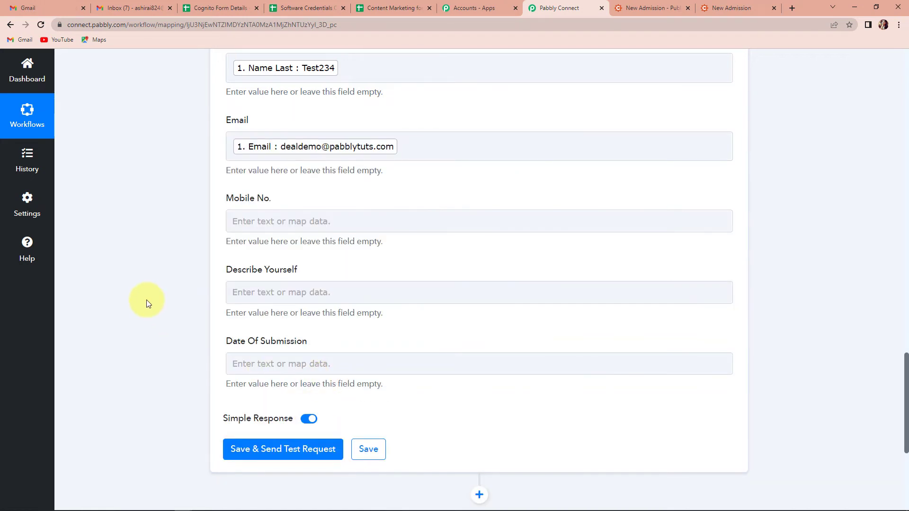
- Map the entry's Phone into the Mobile No. field
{"action": "left_click", "coordinate": [278, 221]}
{"action": "left_click", "coordinate": [318, 315]}
{"action": "scroll", "coordinate": [333, 426], "scroll_direction": "down", "scroll_amount": 5}
{"action": "scroll", "coordinate": [334, 420], "scroll_direction": "down", "scroll_amount": 3}
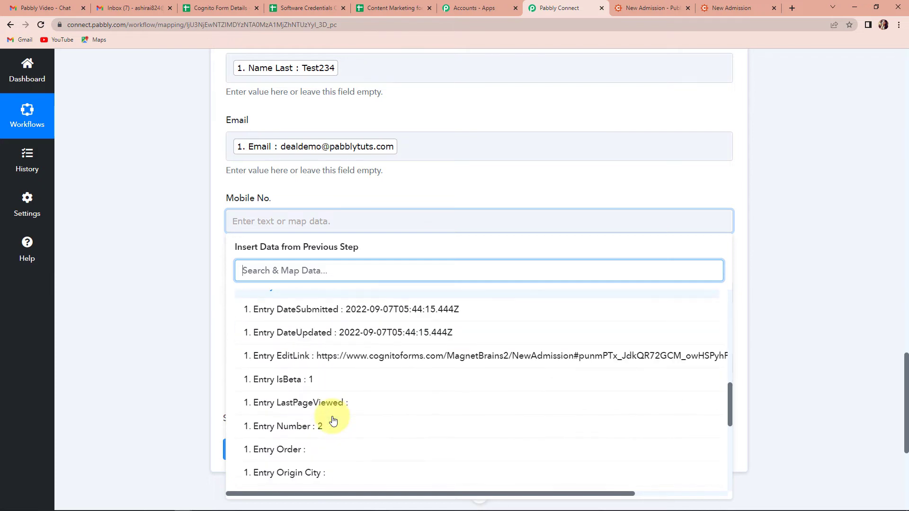
{"action": "scroll", "coordinate": [335, 421], "scroll_direction": "down", "scroll_amount": 4}
{"action": "scroll", "coordinate": [334, 373], "scroll_direction": "down", "scroll_amount": 3}
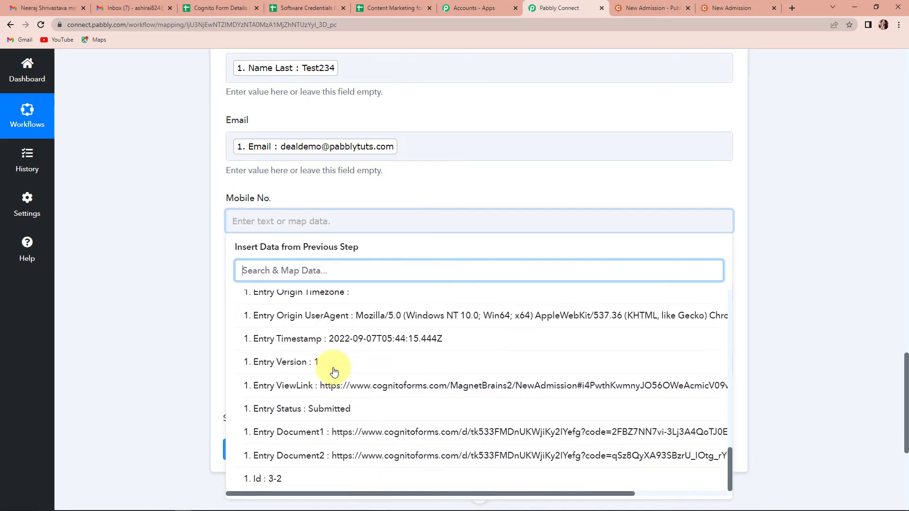
{"action": "scroll", "coordinate": [331, 363], "scroll_direction": "up", "scroll_amount": 5}
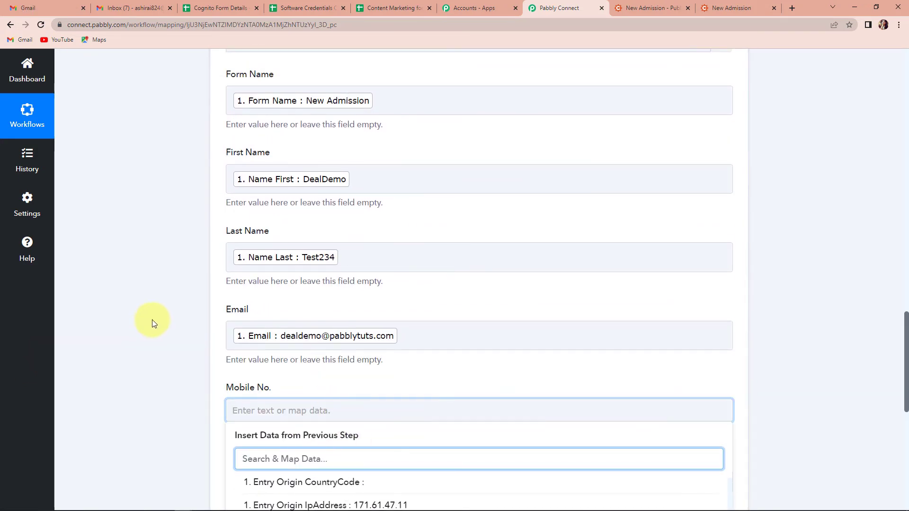
{"action": "left_click", "coordinate": [152, 320]}
{"action": "scroll", "coordinate": [152, 321], "scroll_direction": "down", "scroll_amount": 4}
{"action": "left_click", "coordinate": [275, 221]}
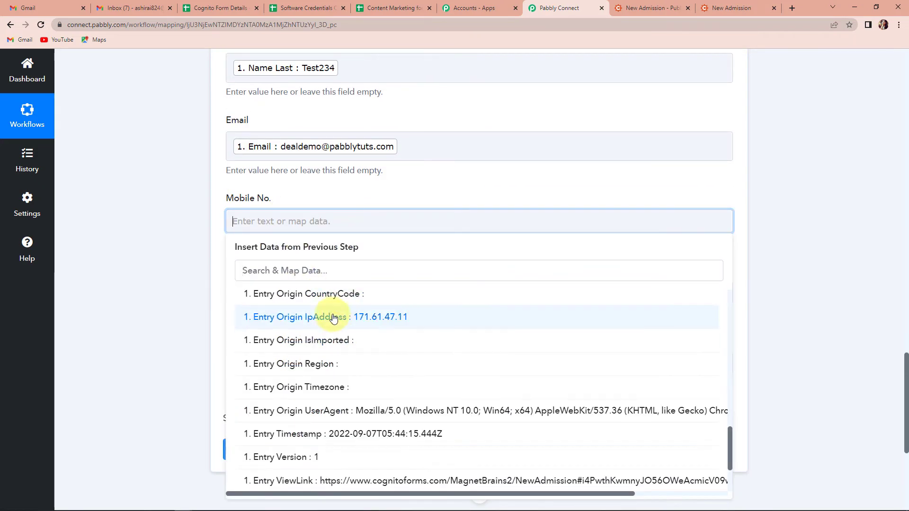
{"action": "scroll", "coordinate": [346, 404], "scroll_direction": "up", "scroll_amount": 6}
{"action": "scroll", "coordinate": [346, 402], "scroll_direction": "up", "scroll_amount": 2}
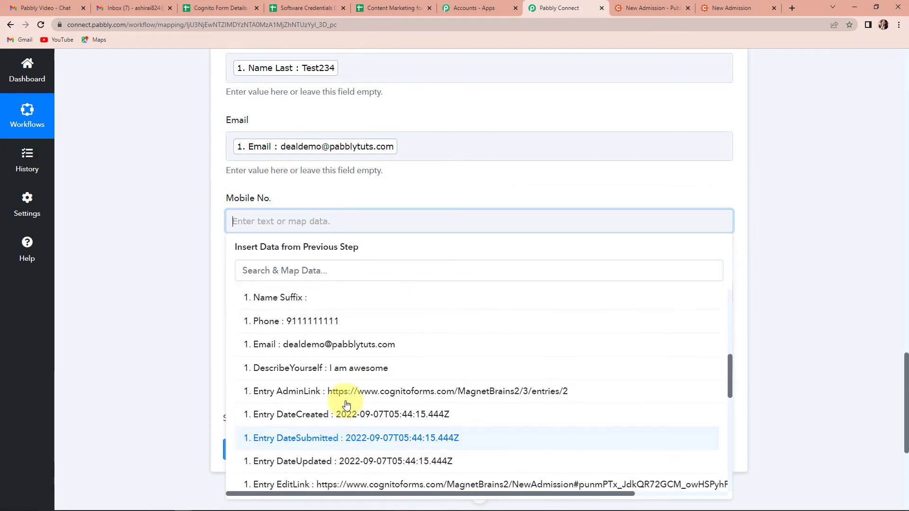
{"action": "left_click", "coordinate": [345, 319]}
{"action": "left_click", "coordinate": [166, 299]}
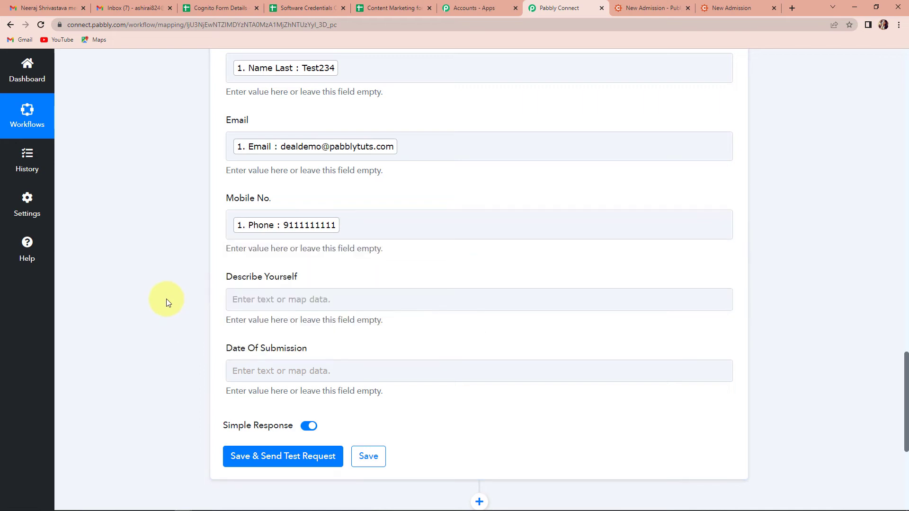
- Map DescribeYourself into the Describe Yourself field
{"action": "left_click", "coordinate": [297, 299]}
{"action": "left_click", "coordinate": [314, 383]}
{"action": "scroll", "coordinate": [325, 410], "scroll_direction": "down", "scroll_amount": 5}
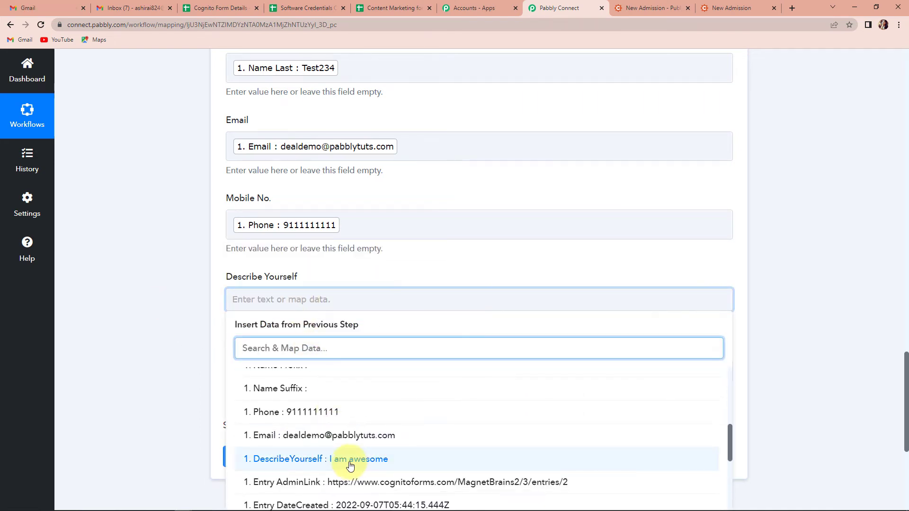
{"action": "left_click", "coordinate": [303, 458]}
{"action": "left_click", "coordinate": [161, 359]}
- Leave Date Of Submission empty, save the row mapping, and insert a step before the Google Sheets action
{"action": "scroll", "coordinate": [161, 359], "scroll_direction": "down", "scroll_amount": 1}
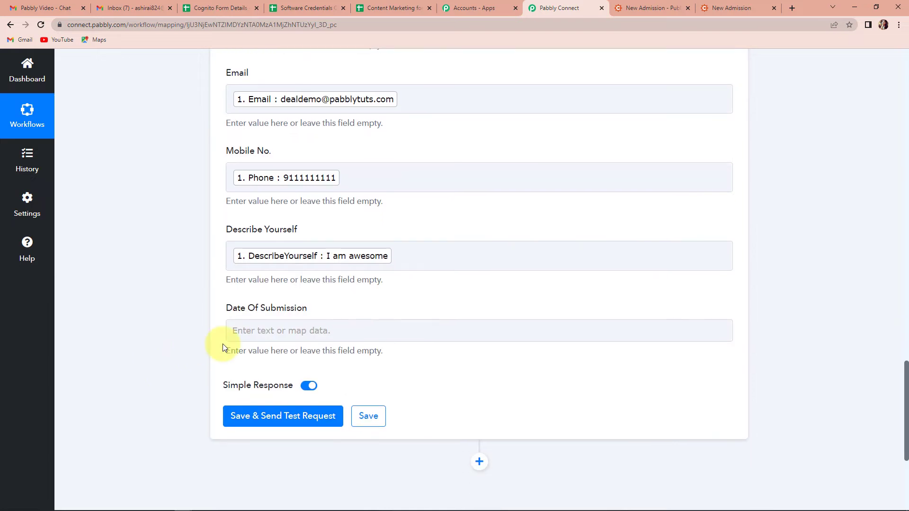
{"action": "left_click", "coordinate": [270, 331]}
{"action": "left_click", "coordinate": [323, 425]}
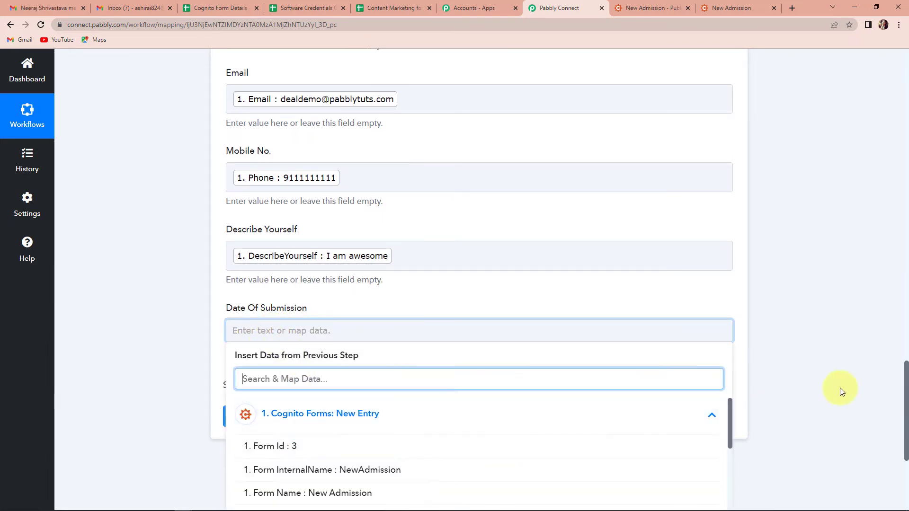
{"action": "scroll", "coordinate": [832, 385], "scroll_direction": "down", "scroll_amount": 4}
{"action": "scroll", "coordinate": [456, 324], "scroll_direction": "down", "scroll_amount": 6}
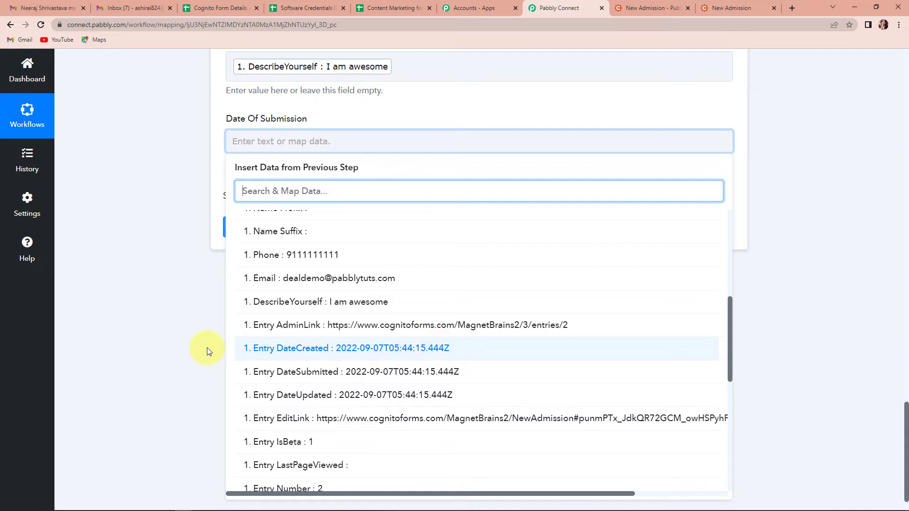
{"action": "left_click", "coordinate": [179, 342]}
{"action": "scroll", "coordinate": [178, 342], "scroll_direction": "up", "scroll_amount": 4}
{"action": "scroll", "coordinate": [179, 342], "scroll_direction": "down", "scroll_amount": 4}
{"action": "left_click", "coordinate": [371, 197]}
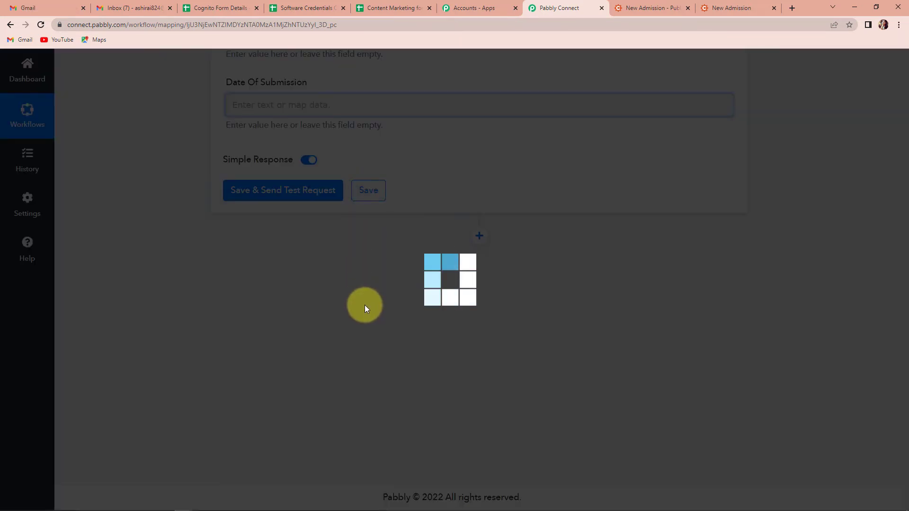
{"action": "scroll", "coordinate": [368, 318], "scroll_direction": "up", "scroll_amount": 15}
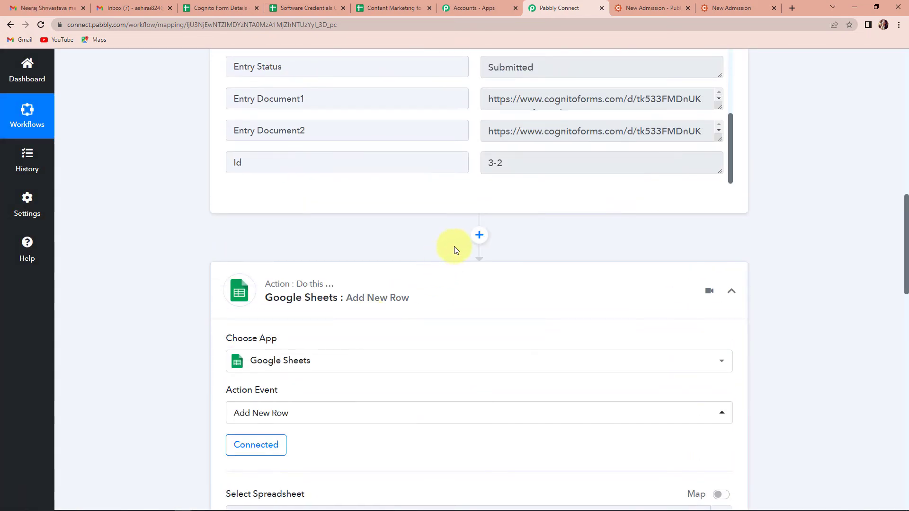
{"action": "left_click", "coordinate": [479, 234]}
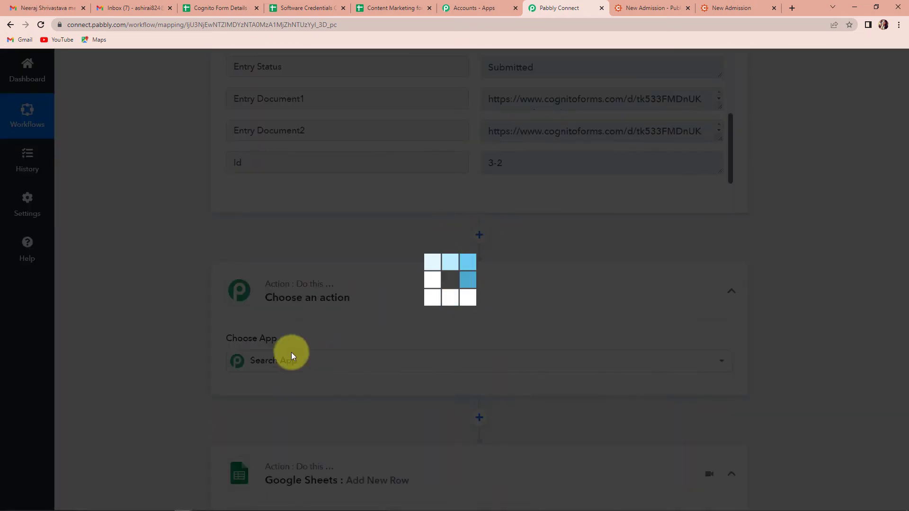
- Make the new step a Date/Time Formatter using the Format Date Only event, and connect it
{"action": "left_click", "coordinate": [266, 362]}
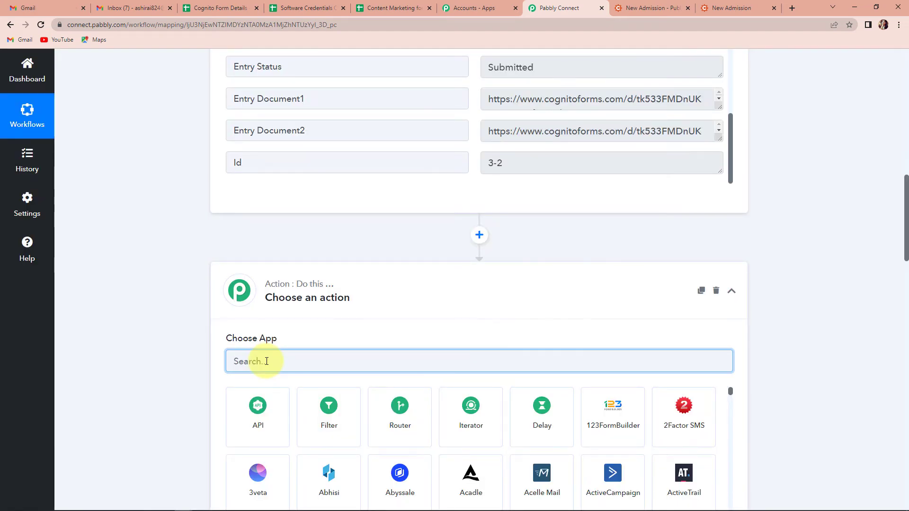
{"action": "type", "text": "date"}
{"action": "left_click", "coordinate": [262, 413]}
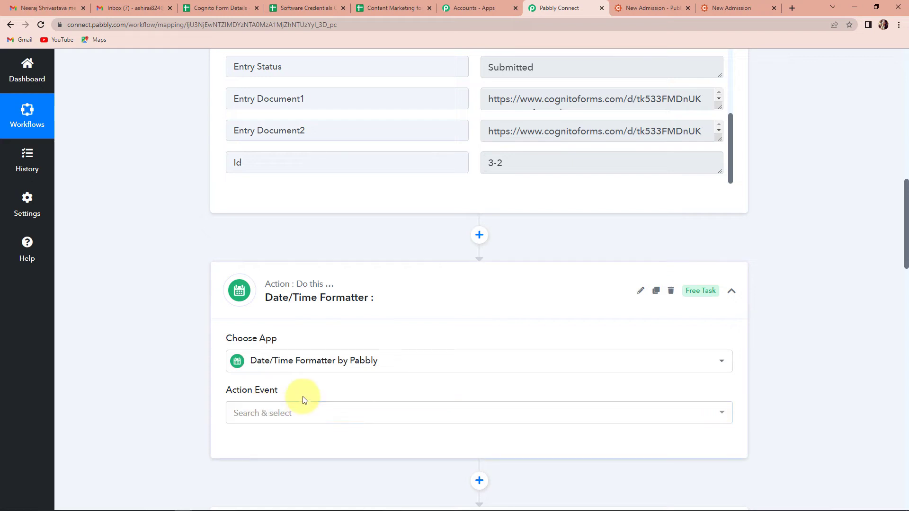
{"action": "scroll", "coordinate": [303, 396], "scroll_direction": "down", "scroll_amount": 2}
{"action": "left_click", "coordinate": [249, 318]}
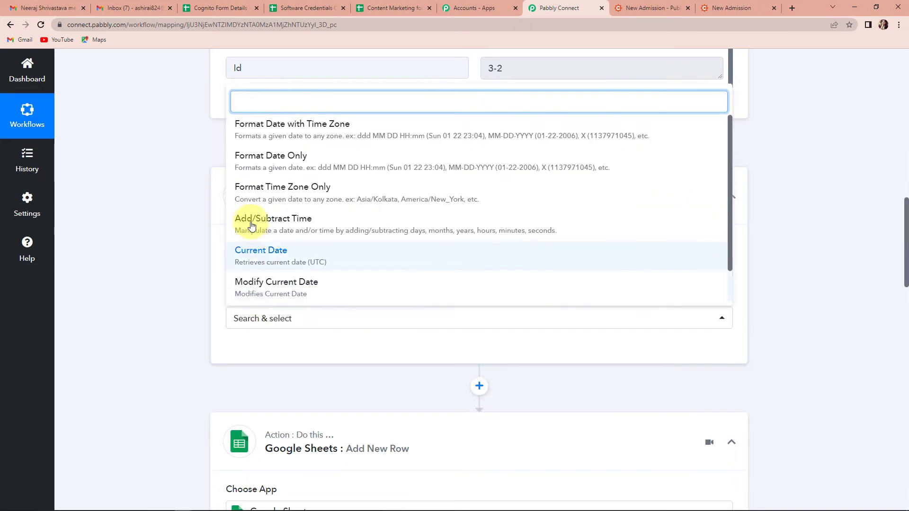
{"action": "left_click", "coordinate": [263, 155]}
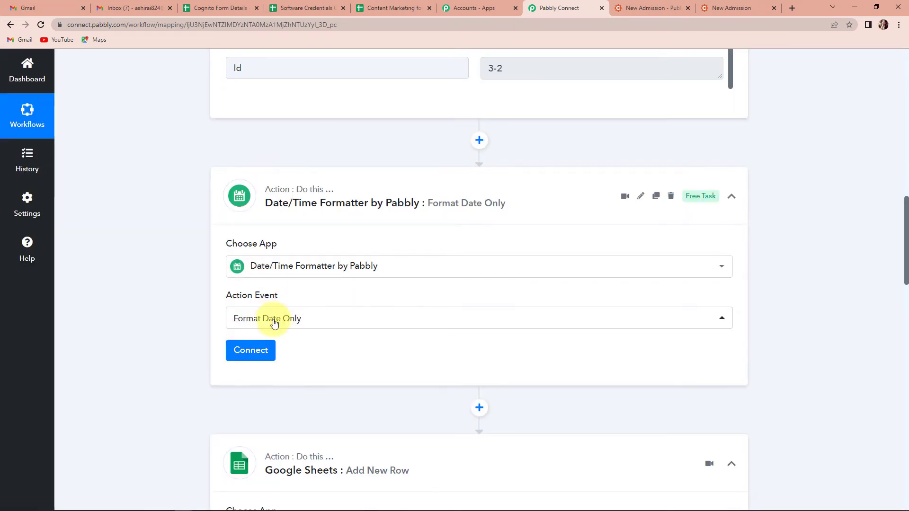
{"action": "left_click", "coordinate": [251, 351]}
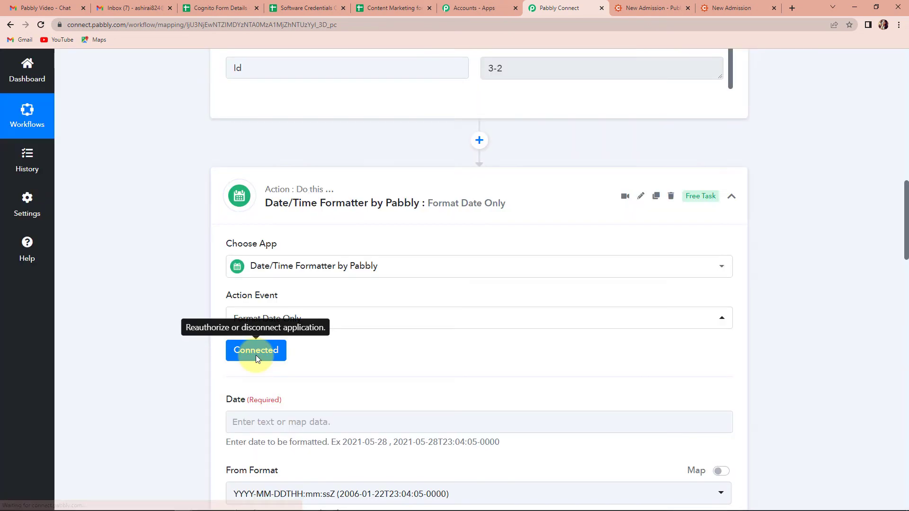
- Format Entry DateCreated as DD-MM-YYYY, then save and send a test request
{"action": "scroll", "coordinate": [303, 339], "scroll_direction": "down", "scroll_amount": 5}
{"action": "left_click", "coordinate": [294, 185]}
{"action": "left_click", "coordinate": [305, 267]}
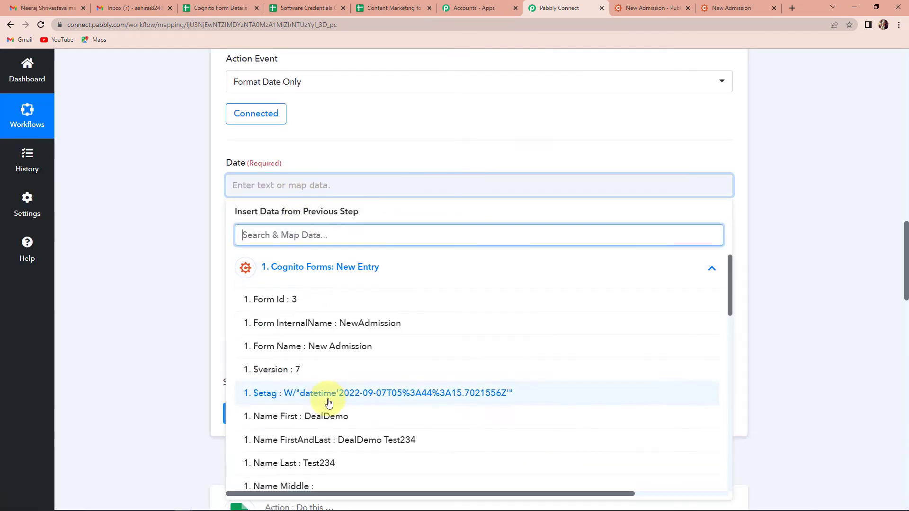
{"action": "scroll", "coordinate": [329, 403], "scroll_direction": "down", "scroll_amount": 5}
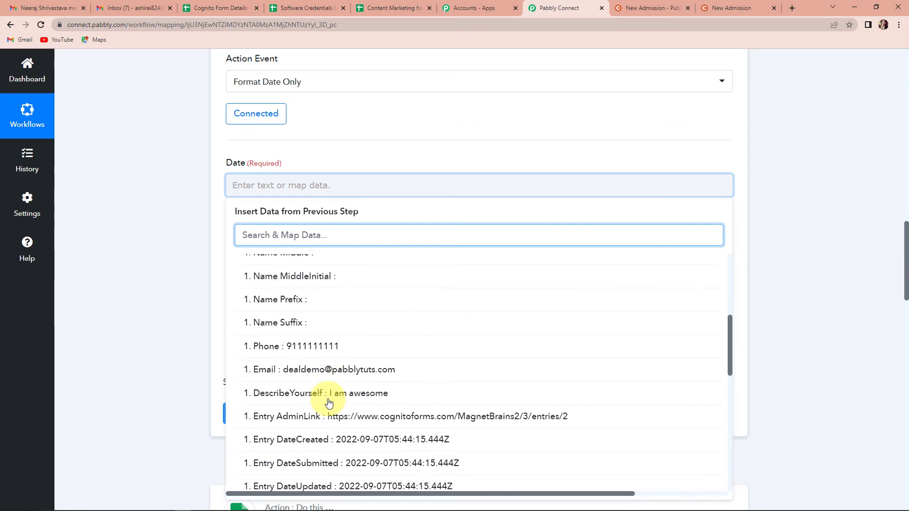
{"action": "left_click", "coordinate": [323, 445]}
{"action": "left_click", "coordinate": [140, 344]}
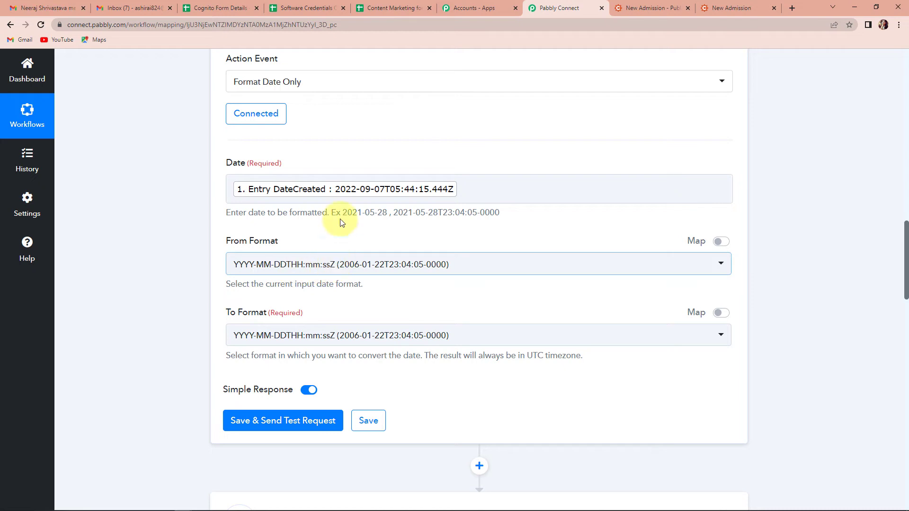
{"action": "left_click", "coordinate": [356, 337]}
{"action": "scroll", "coordinate": [338, 252], "scroll_direction": "down", "scroll_amount": 3}
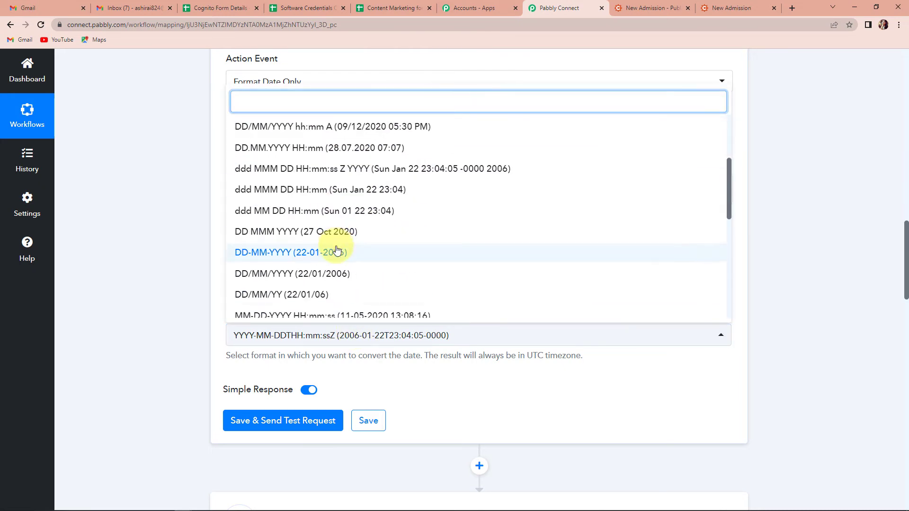
{"action": "scroll", "coordinate": [337, 251], "scroll_direction": "down", "scroll_amount": 1}
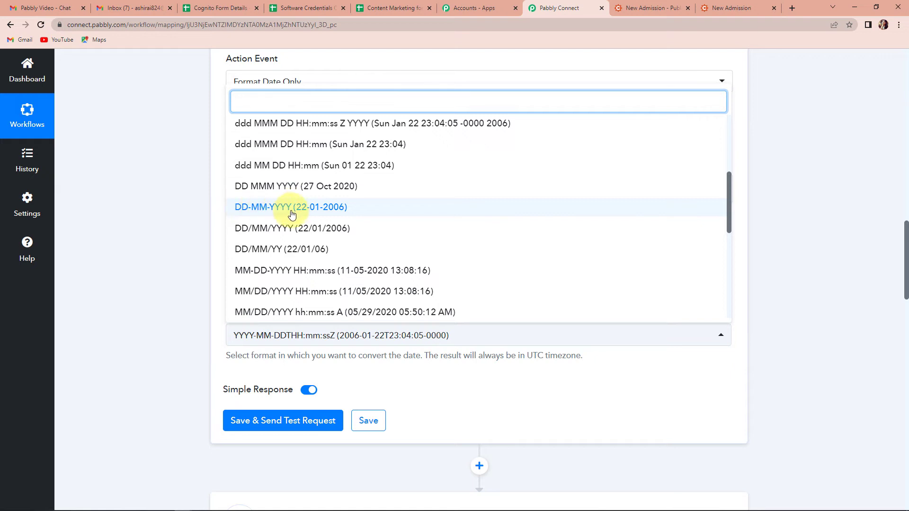
{"action": "left_click", "coordinate": [293, 214]}
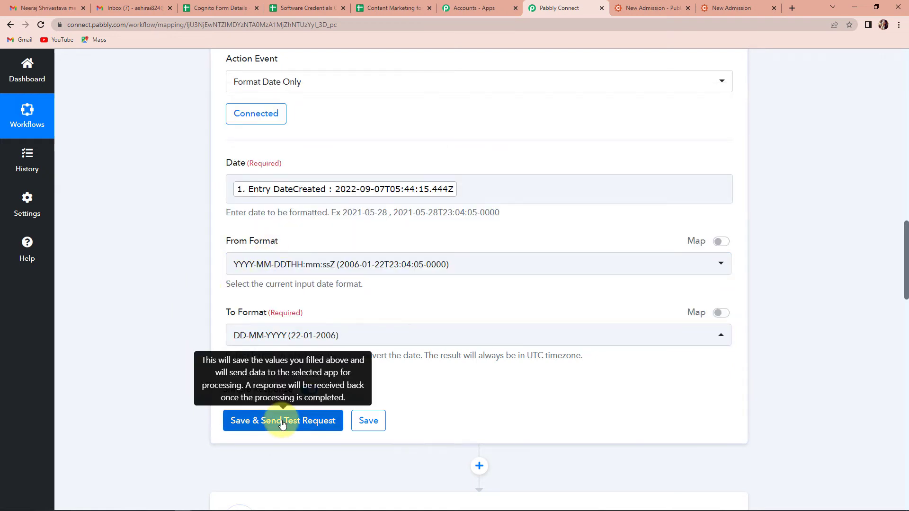
{"action": "left_click", "coordinate": [275, 421]}
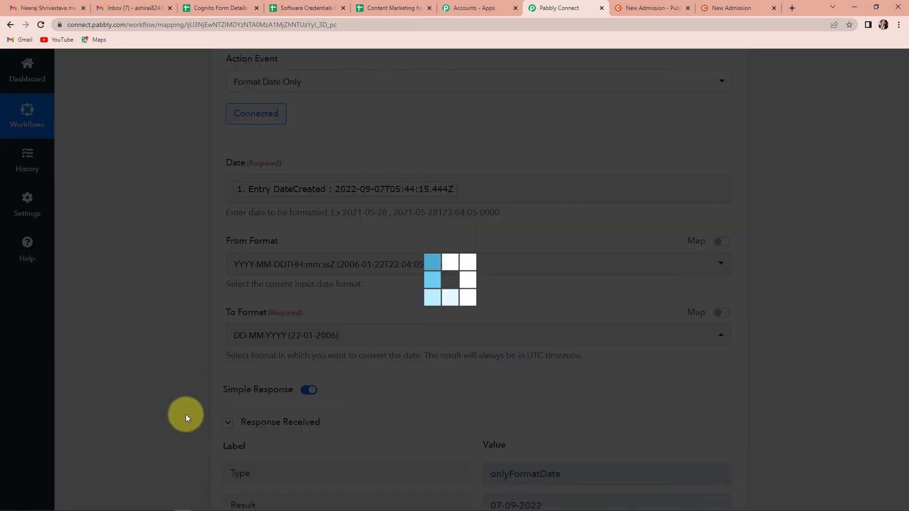
- Map the Date/Time Formatter Result into Date Of Submission and send a test row to 'New Admission'
{"action": "scroll", "coordinate": [186, 414], "scroll_direction": "down", "scroll_amount": 4}
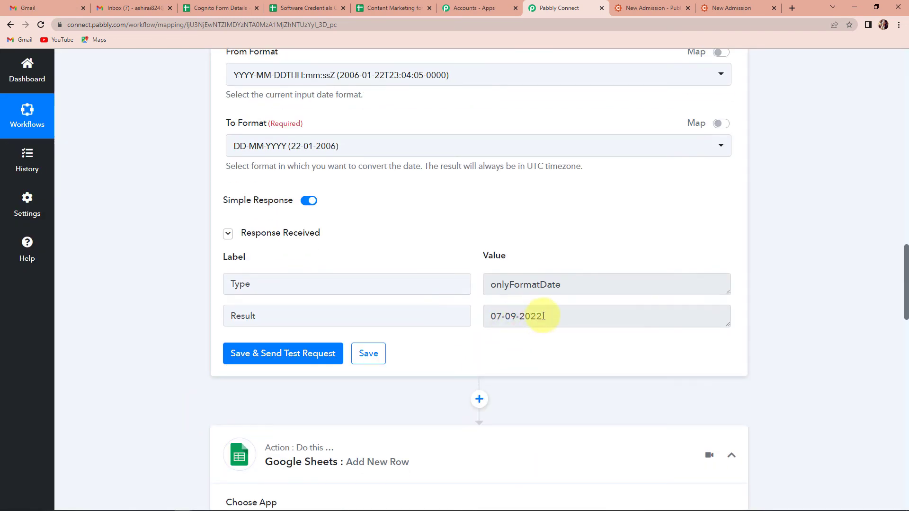
{"action": "scroll", "coordinate": [550, 315], "scroll_direction": "down", "scroll_amount": 12}
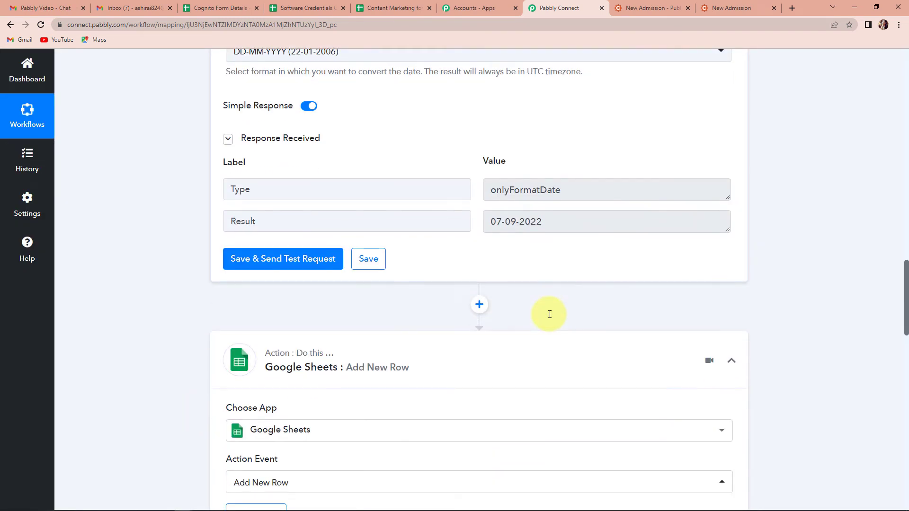
{"action": "scroll", "coordinate": [549, 316], "scroll_direction": "down", "scroll_amount": 2}
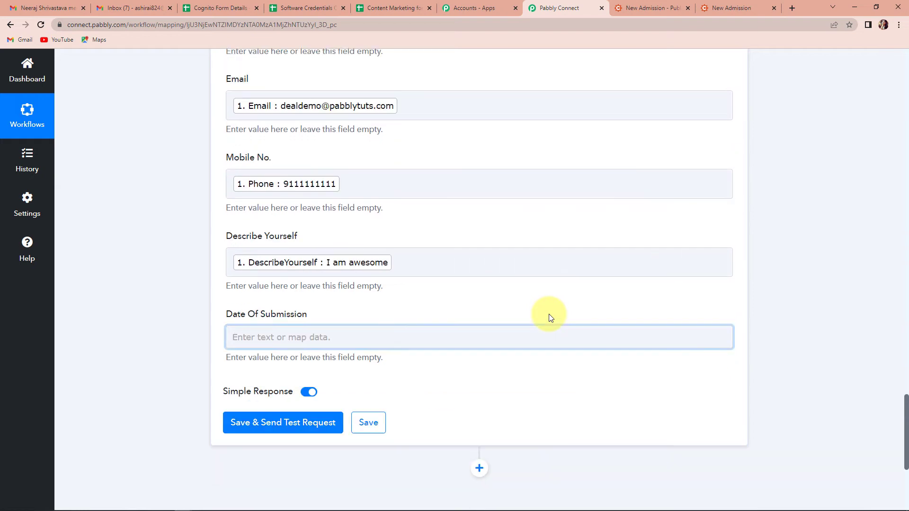
{"action": "scroll", "coordinate": [288, 318], "scroll_direction": "down", "scroll_amount": 2}
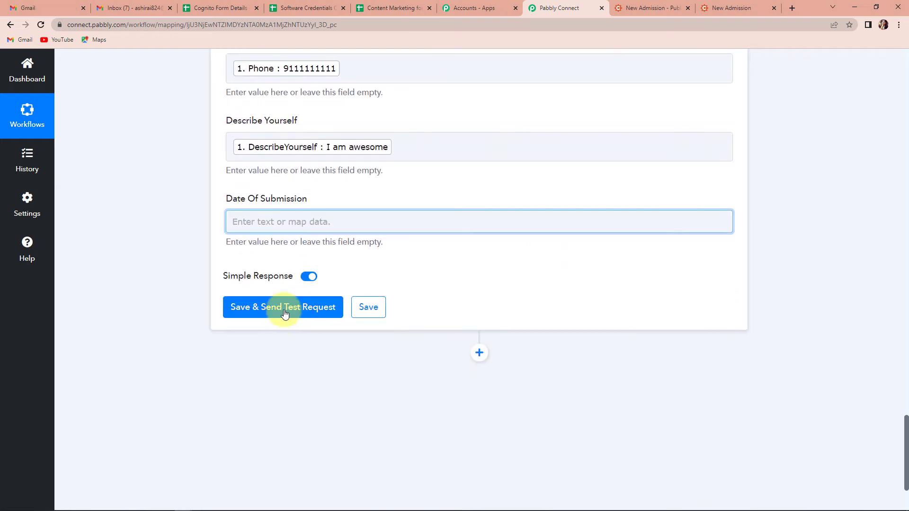
{"action": "left_click", "coordinate": [290, 226]}
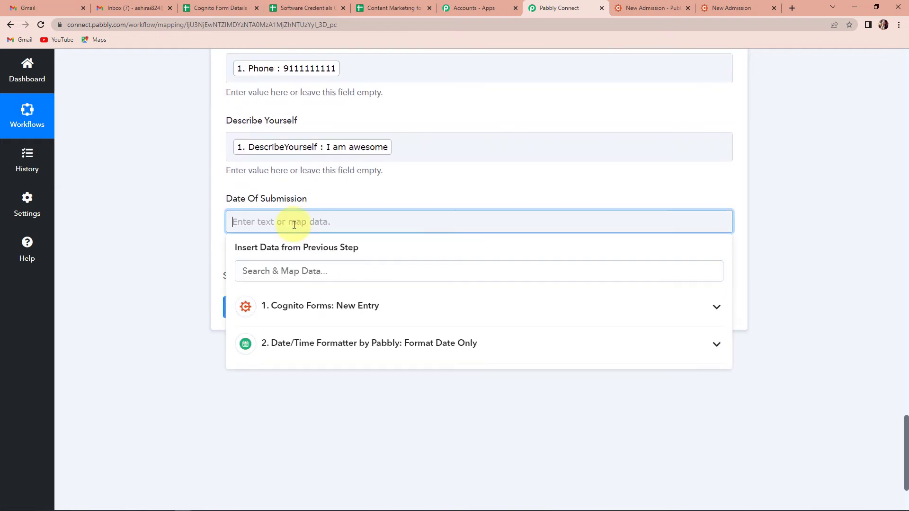
{"action": "left_click", "coordinate": [298, 345]}
{"action": "left_click", "coordinate": [298, 398]}
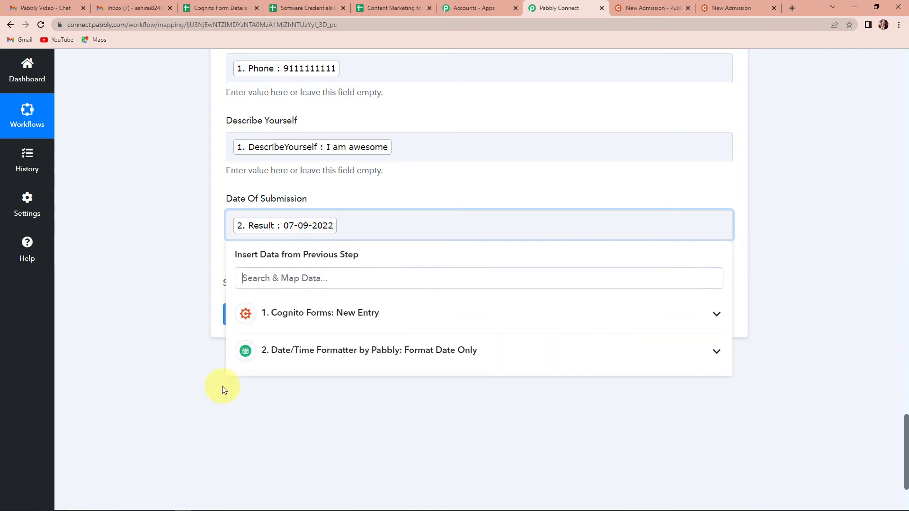
{"action": "left_click", "coordinate": [171, 371]}
{"action": "left_click", "coordinate": [239, 315]}
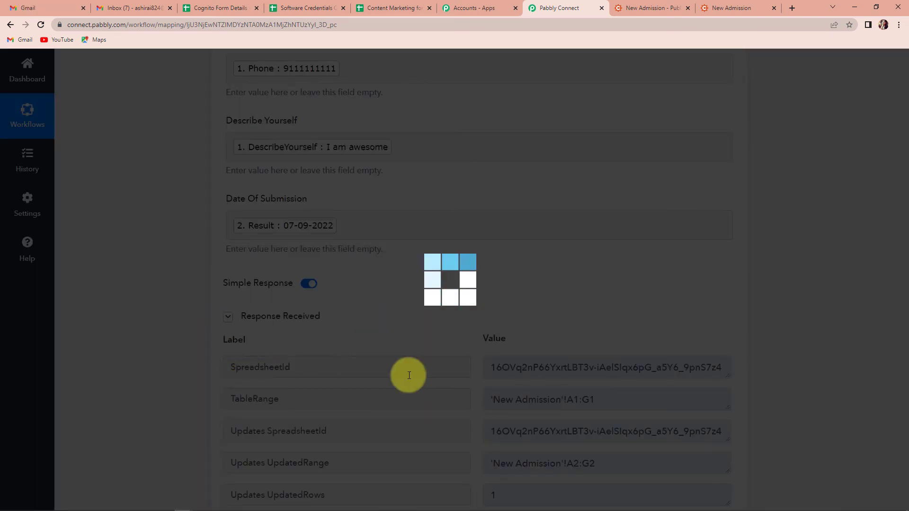
{"action": "scroll", "coordinate": [855, 325], "scroll_direction": "down", "scroll_amount": 3}
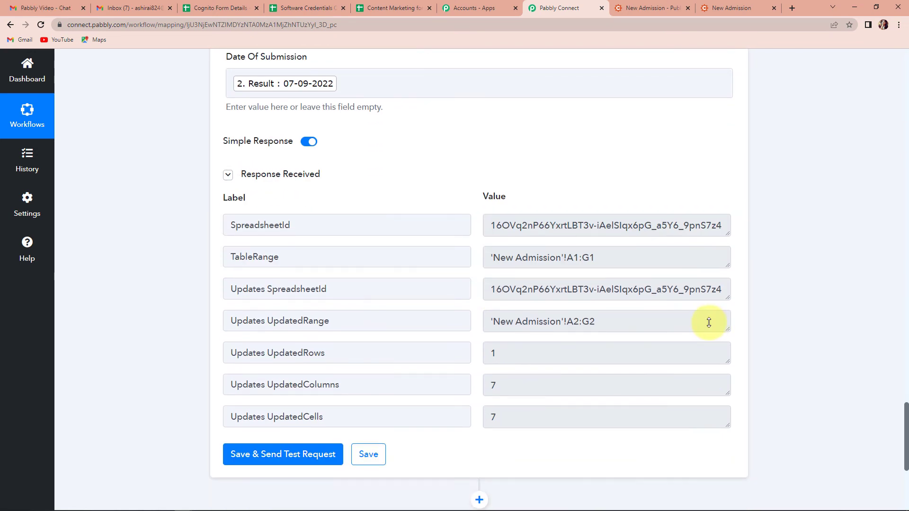
{"action": "scroll", "coordinate": [708, 321], "scroll_direction": "down", "scroll_amount": 3}
{"action": "scroll", "coordinate": [744, 326], "scroll_direction": "up", "scroll_amount": 2}
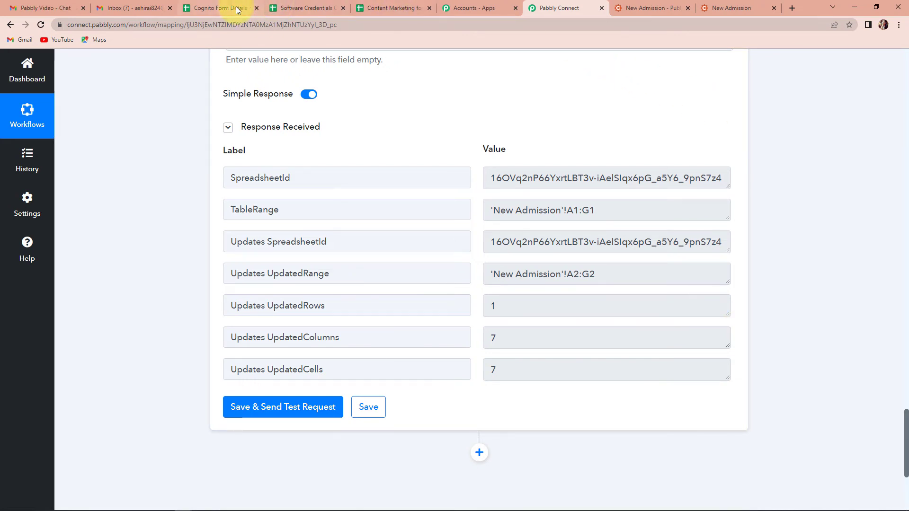
- View the Cognito Form Details sheet to check row 2's test entry dated 07-09-2022
{"action": "left_click", "coordinate": [221, 8]}
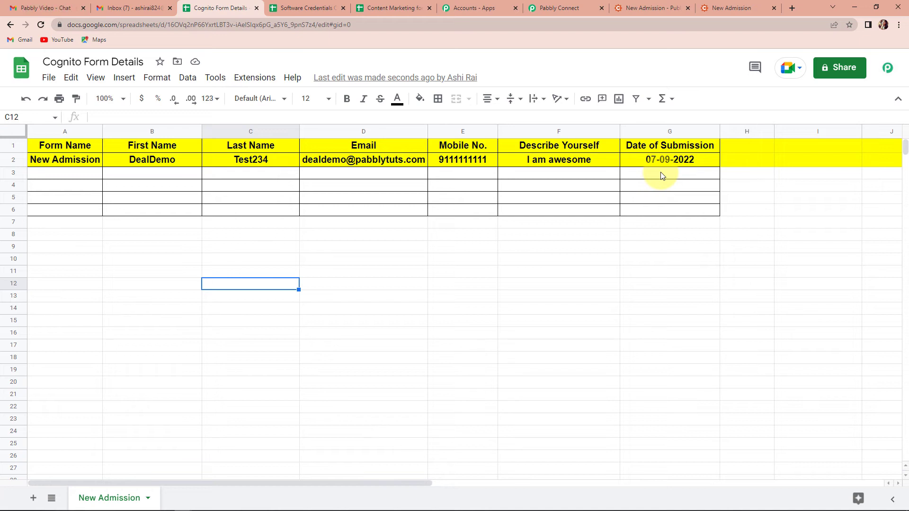
- Copy the New Admission form's share link and load it in a new browser tab
{"action": "left_click", "coordinate": [635, 8]}
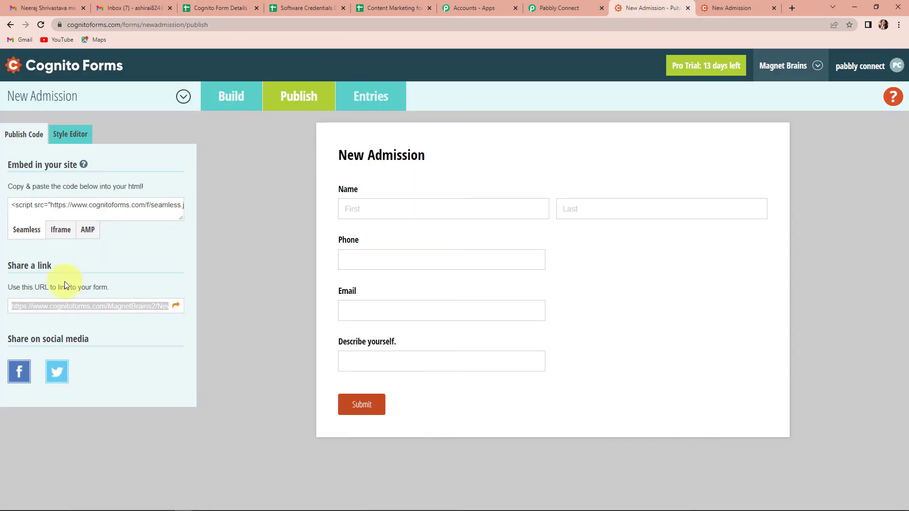
{"action": "right_click", "coordinate": [33, 305]}
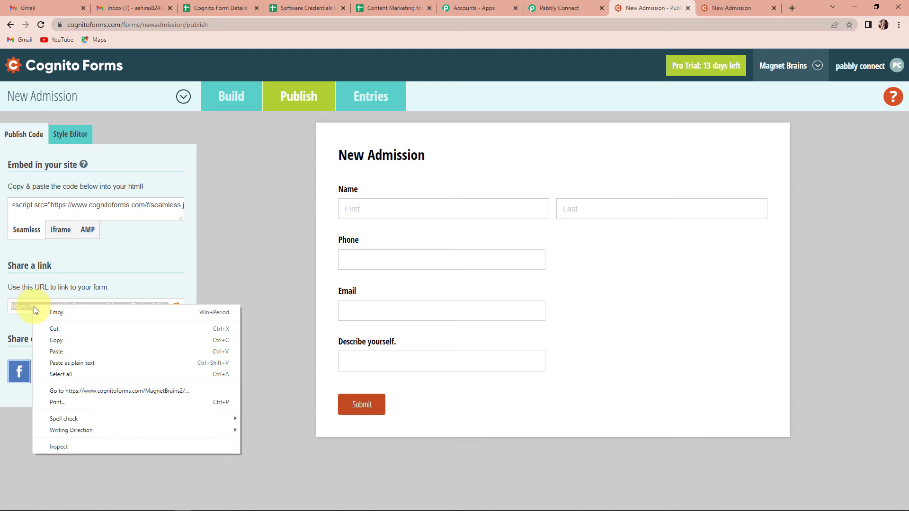
{"action": "left_click", "coordinate": [63, 337]}
{"action": "left_click", "coordinate": [774, 8]}
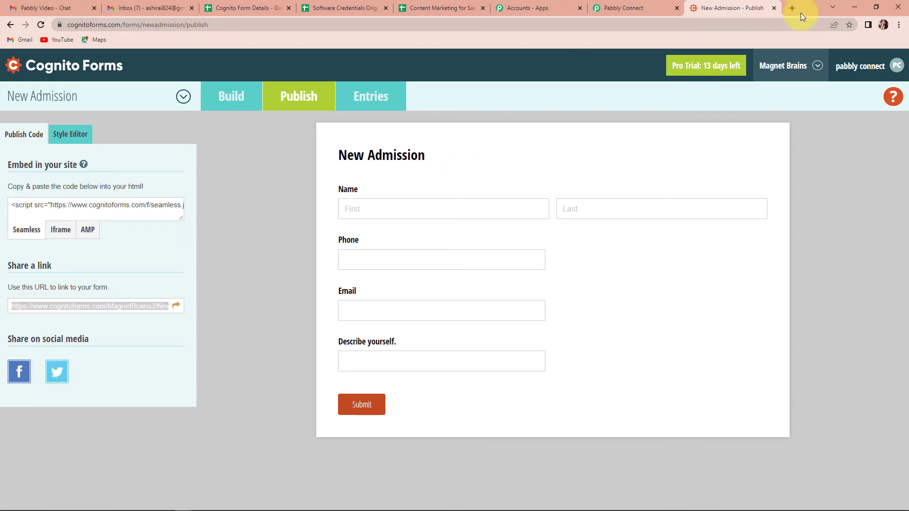
{"action": "left_click", "coordinate": [791, 5]}
{"action": "left_click", "coordinate": [761, 24]}
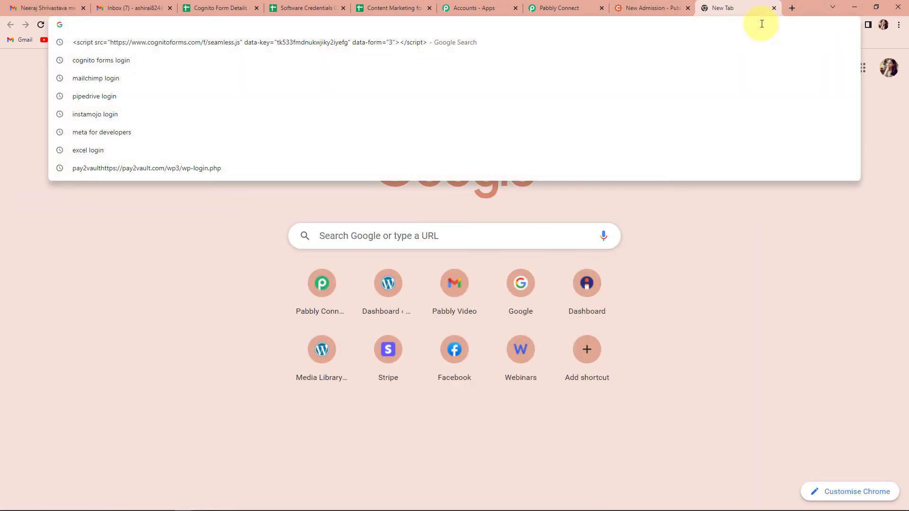
{"action": "key", "text": "ctrl+v"}
{"action": "key", "text": "Return"}
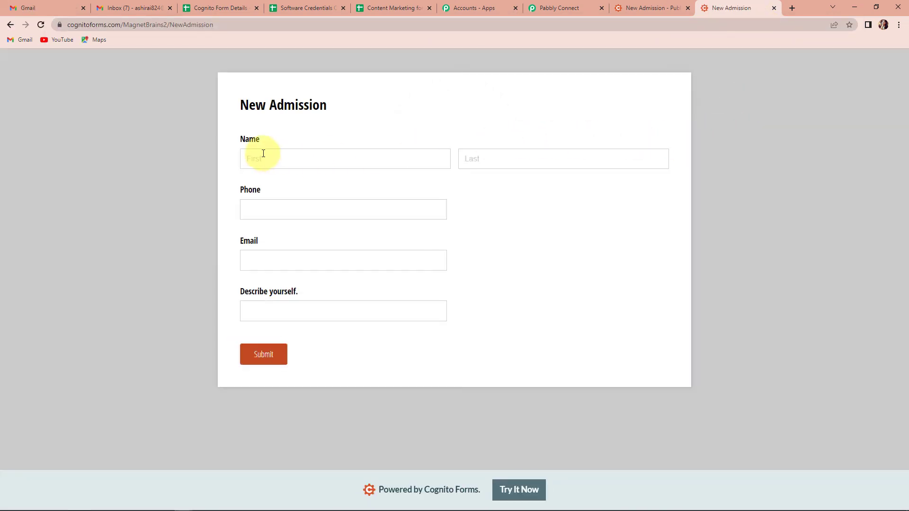
- Submit test first/last names, phone, email and 'I am proud of the person I have become.'
{"action": "left_click", "coordinate": [263, 156]}
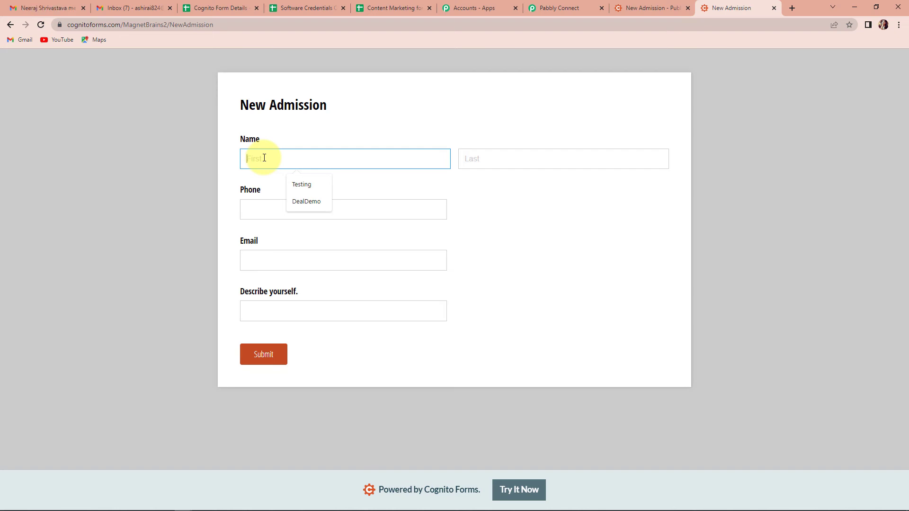
{"action": "type", "text": "Name12"}
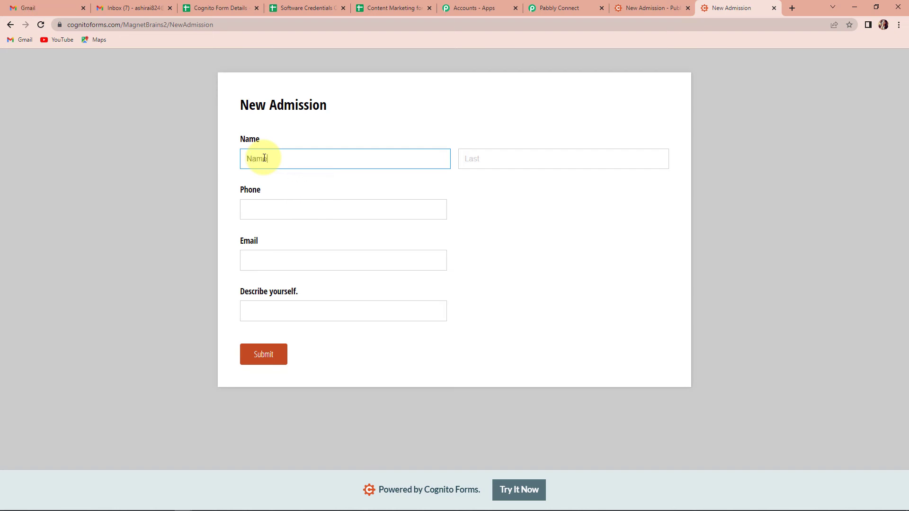
{"action": "left_click", "coordinate": [477, 159]}
{"action": "type", "text": "Last2"}
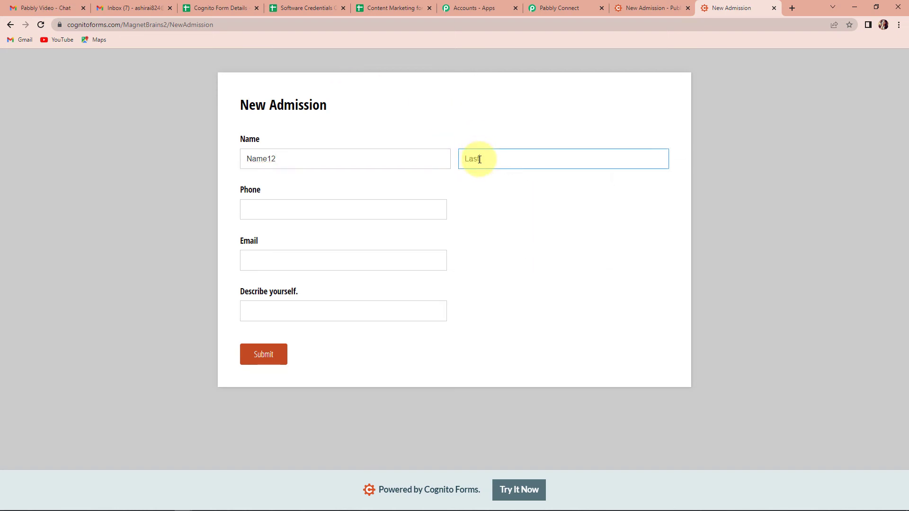
{"action": "type", "text": "3"}
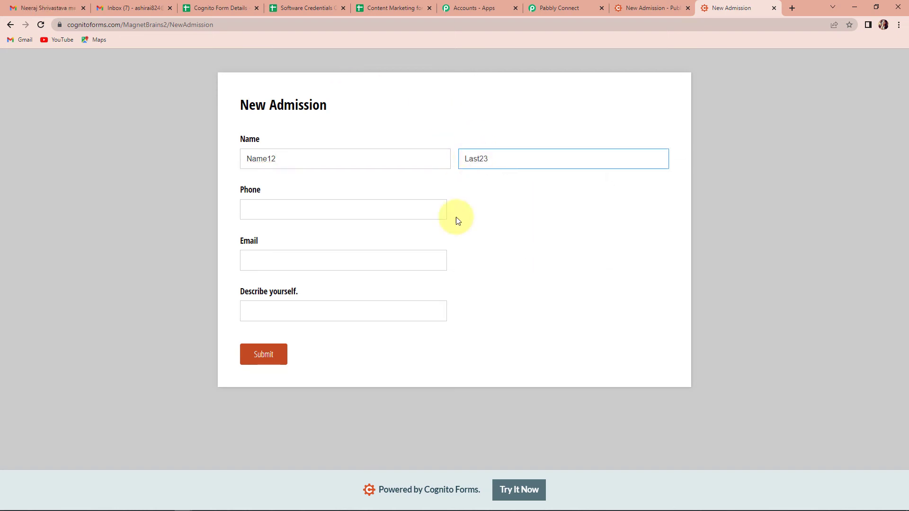
{"action": "left_click", "coordinate": [326, 211]}
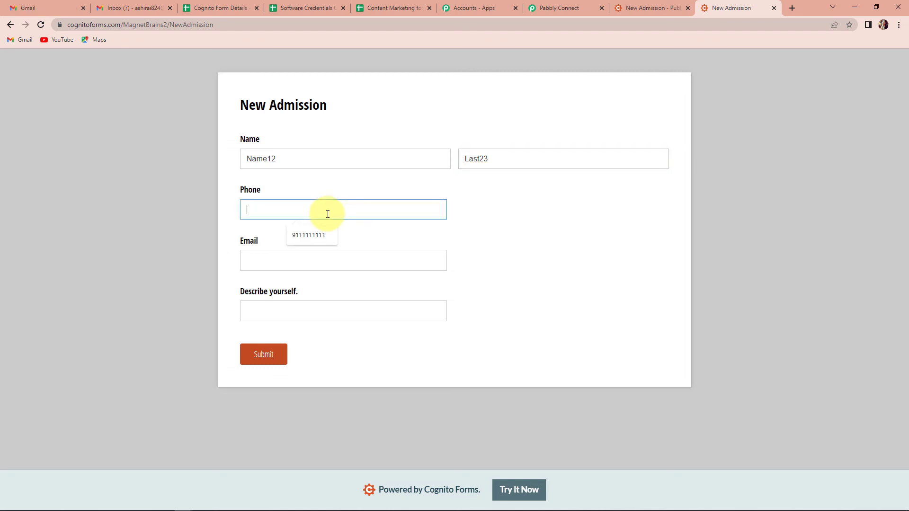
{"action": "left_click", "coordinate": [325, 232]}
{"action": "left_click", "coordinate": [298, 255]}
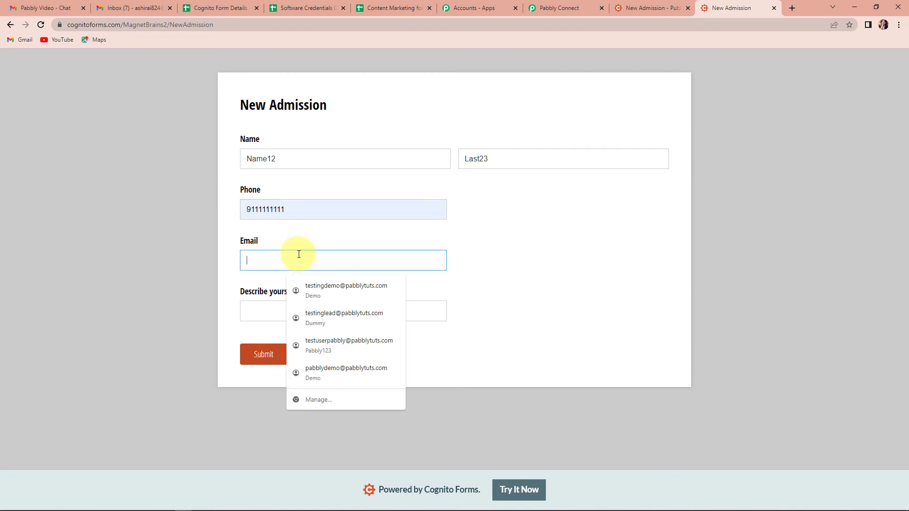
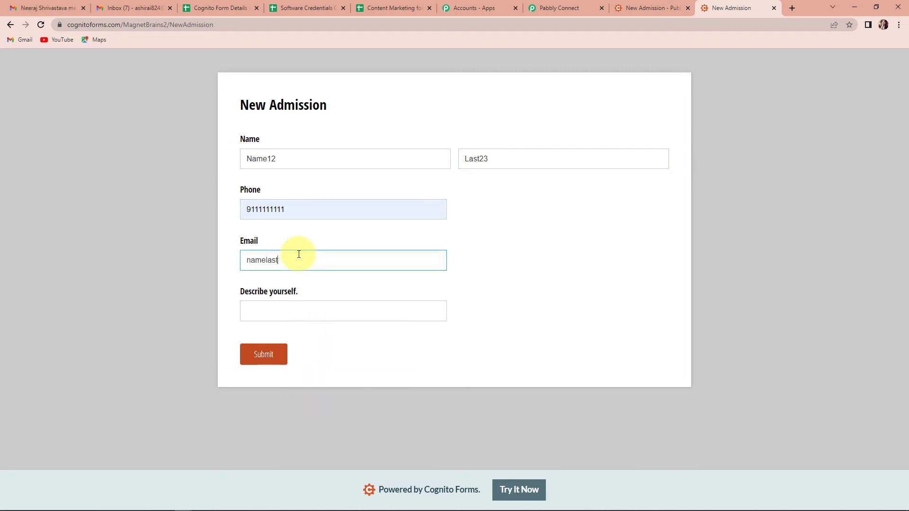
{"action": "left_click", "coordinate": [306, 312]}
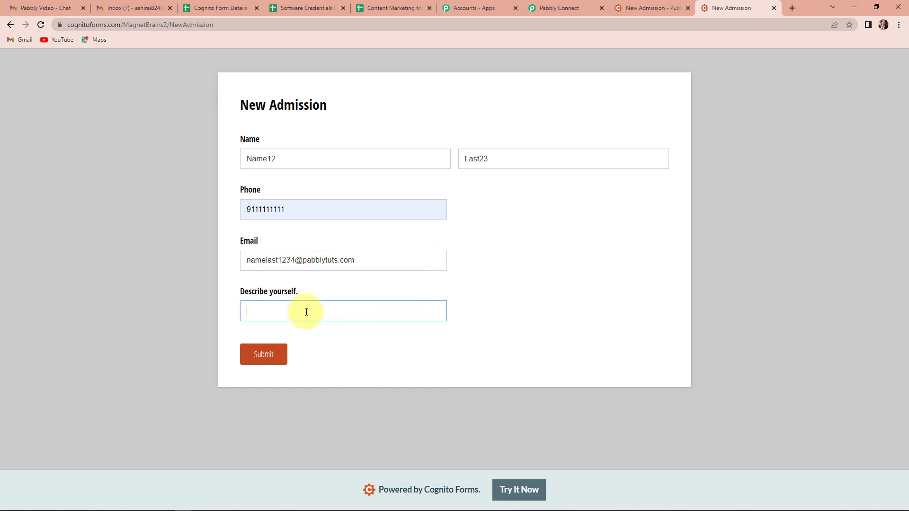
{"action": "type", "text": "I am proud of the person I have become."}
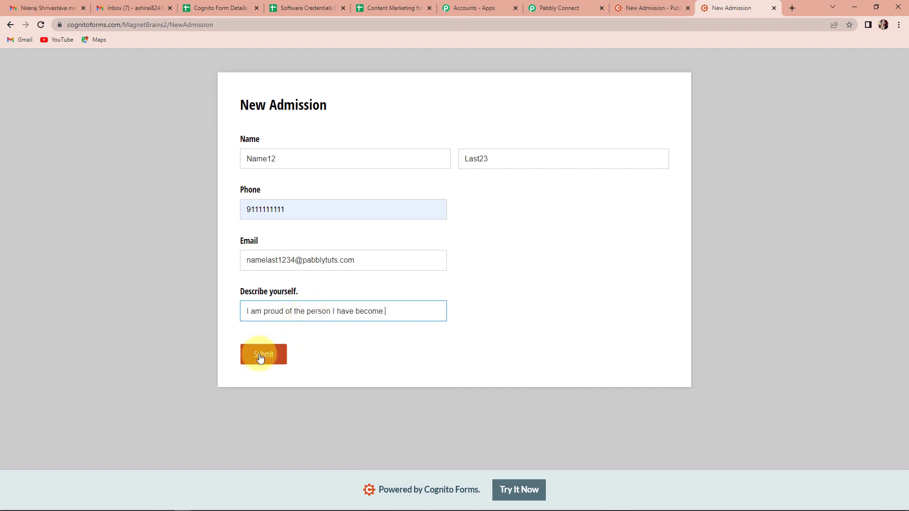
{"action": "left_click", "coordinate": [261, 356]}
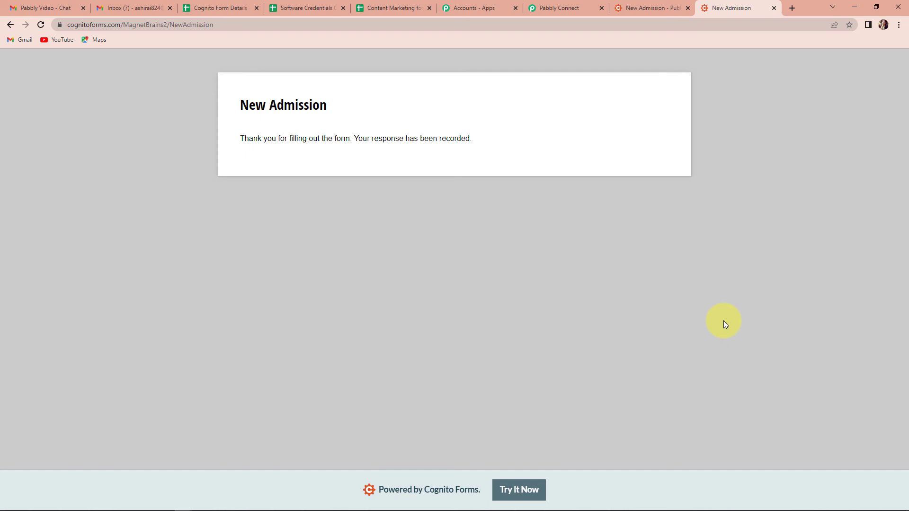
- Check row 3 dated 07-09-2022 in Cognito Form Details and auto-fit column D for full emails
{"action": "left_click", "coordinate": [218, 8]}
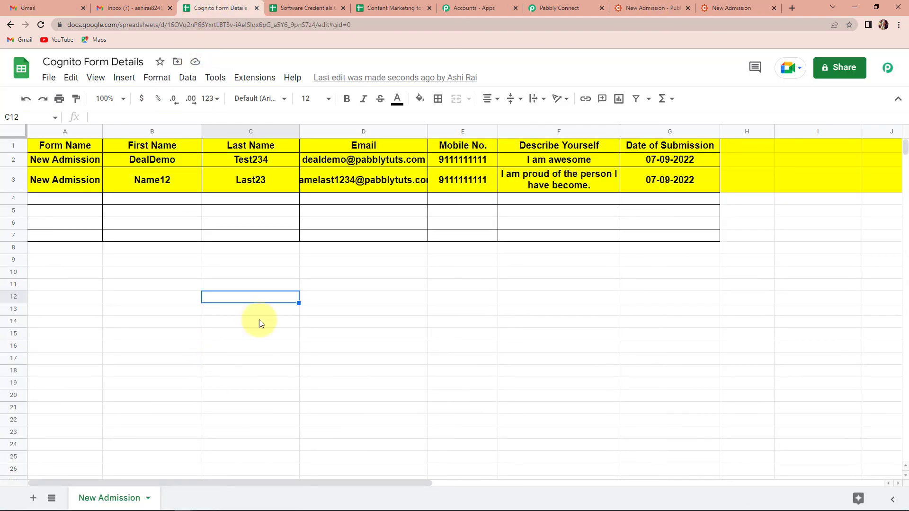
{"action": "double_click", "coordinate": [427, 131]}
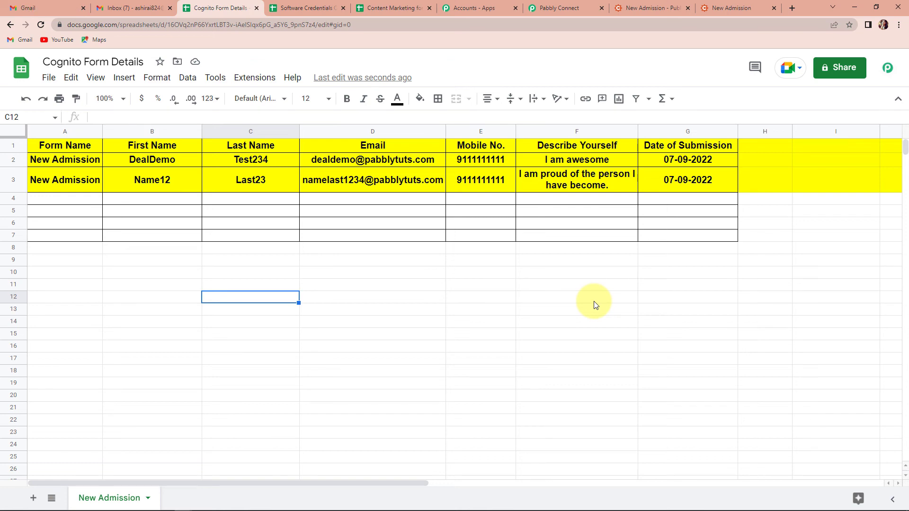
{"action": "left_click", "coordinate": [559, 10]}
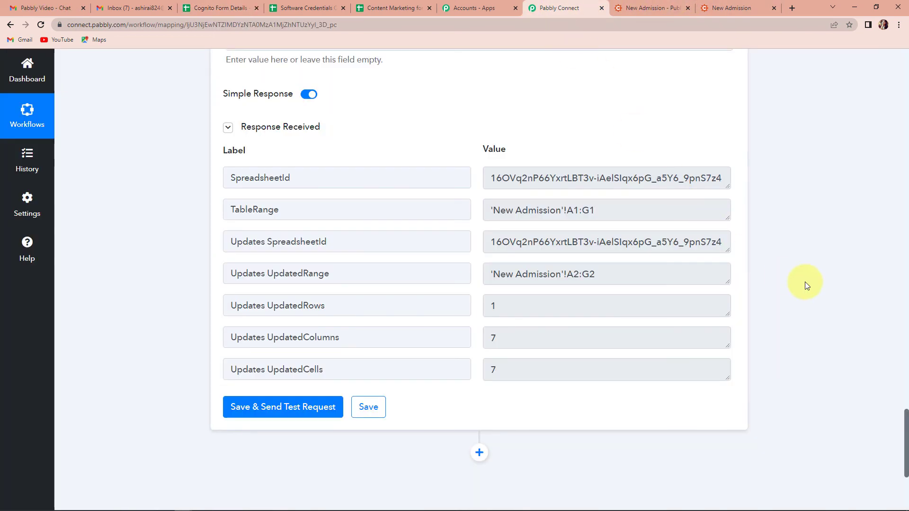
- Collapse the Add New Row, Format Date Only and New Entry step cards
{"action": "scroll", "coordinate": [805, 282], "scroll_direction": "up", "scroll_amount": 15}
{"action": "scroll", "coordinate": [724, 223], "scroll_direction": "up", "scroll_amount": 5}
{"action": "left_click", "coordinate": [731, 218]}
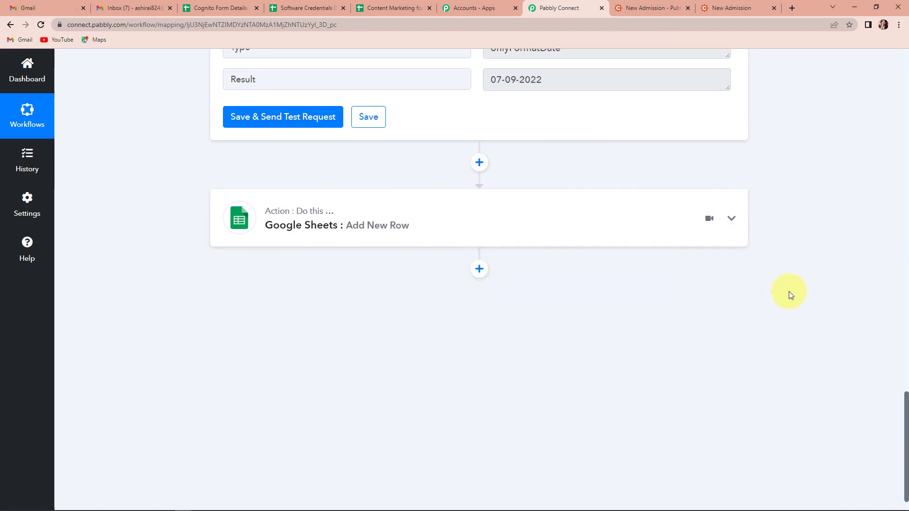
{"action": "scroll", "coordinate": [790, 295], "scroll_direction": "up", "scroll_amount": 12}
{"action": "left_click", "coordinate": [732, 291]}
{"action": "scroll", "coordinate": [757, 317], "scroll_direction": "up", "scroll_amount": 9}
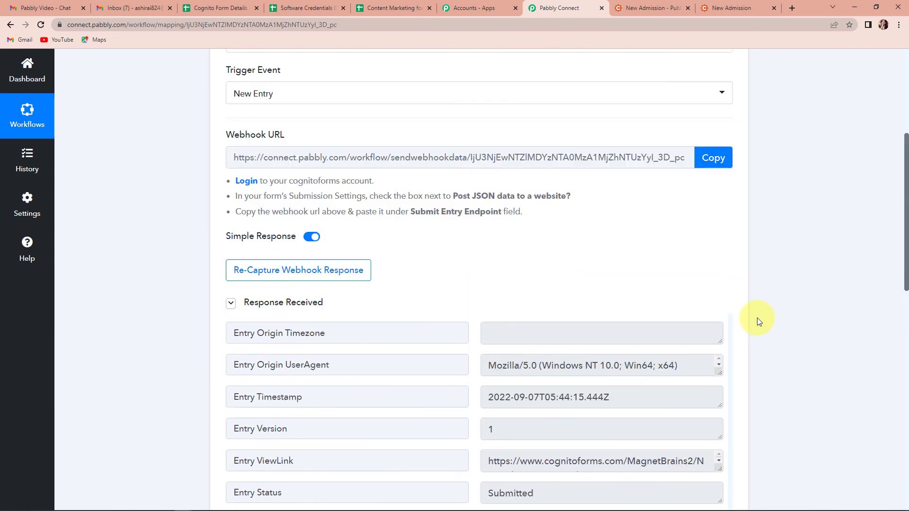
{"action": "scroll", "coordinate": [757, 318], "scroll_direction": "up", "scroll_amount": 3}
{"action": "left_click", "coordinate": [731, 113]}
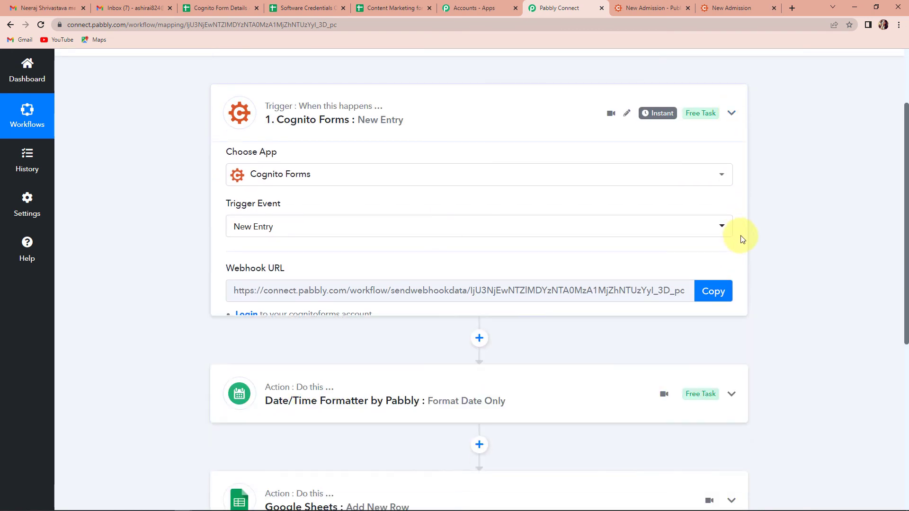